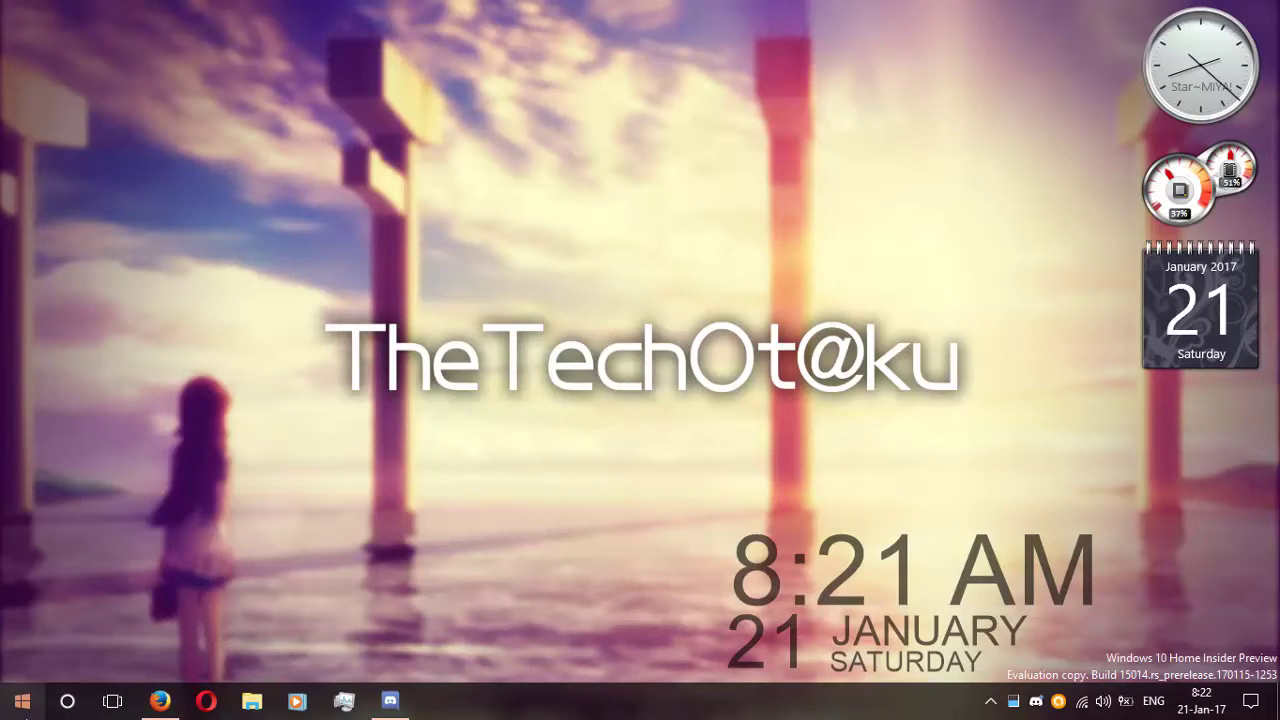
# Launch the Store app, browse its Books section, then close the Store.
pyautogui.press('super')
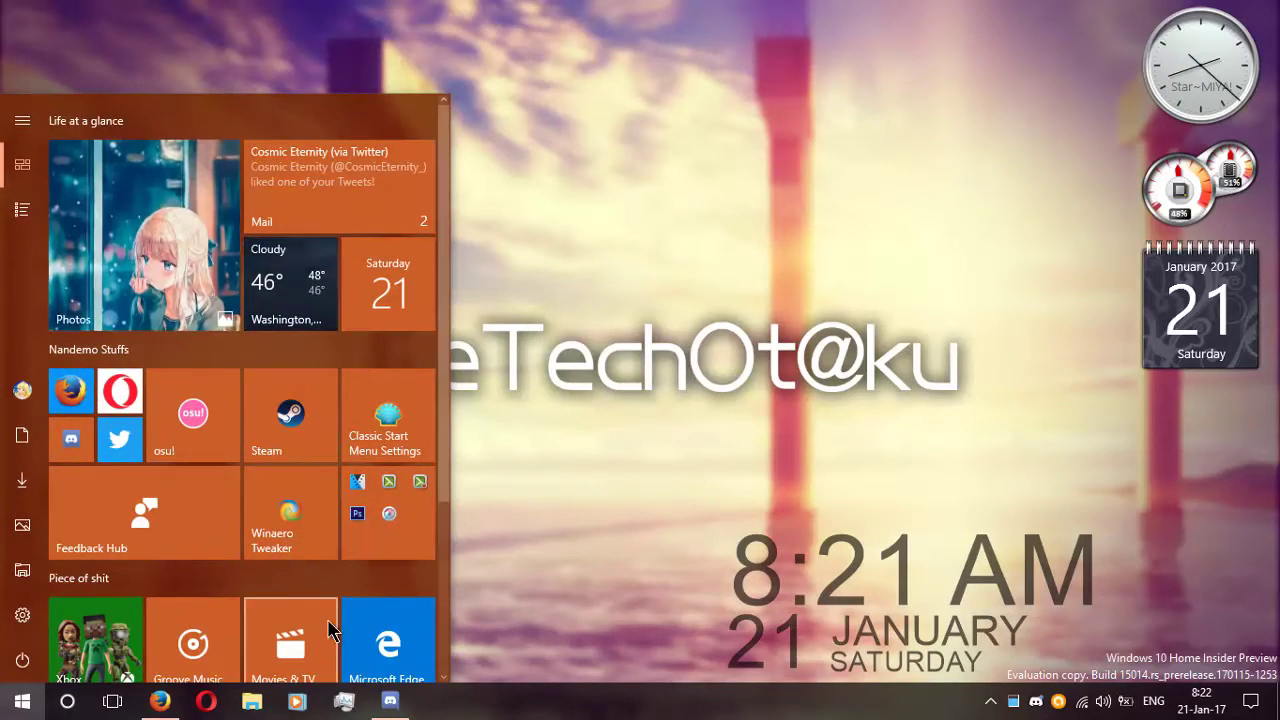
pyautogui.scroll(-3, 313, 572)
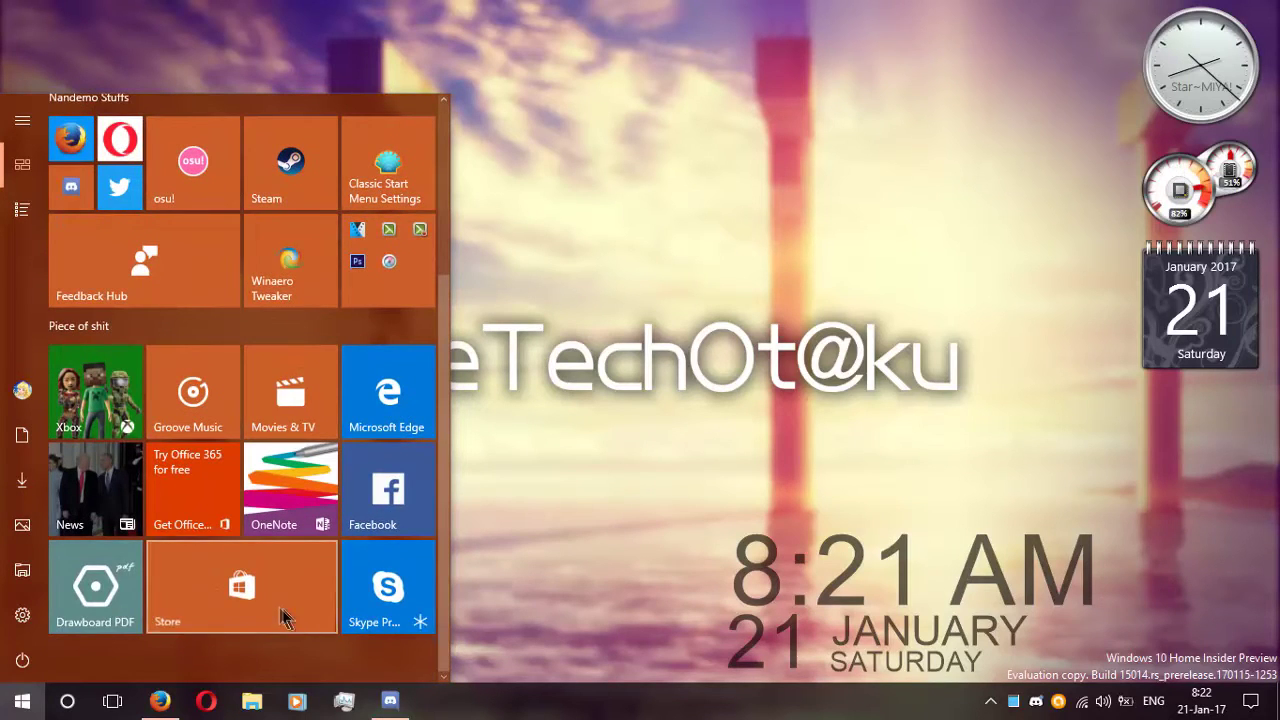
pyautogui.click(453, 556)
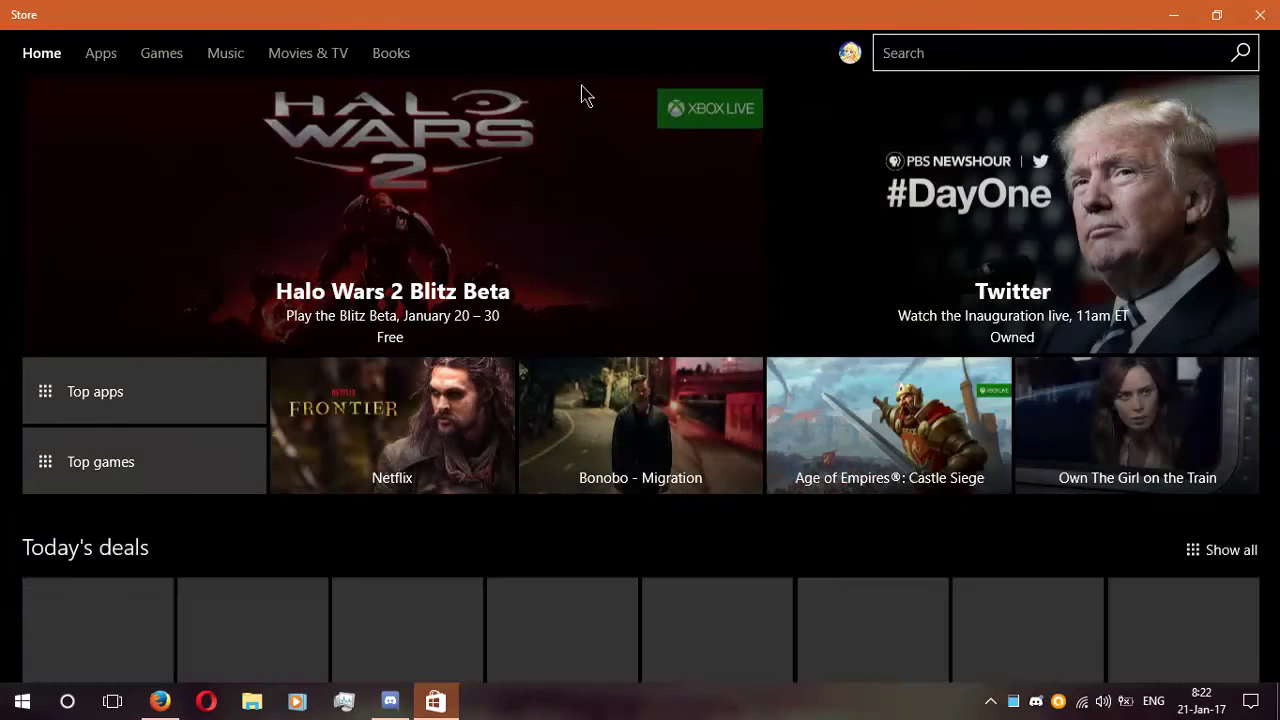
pyautogui.click(402, 55)
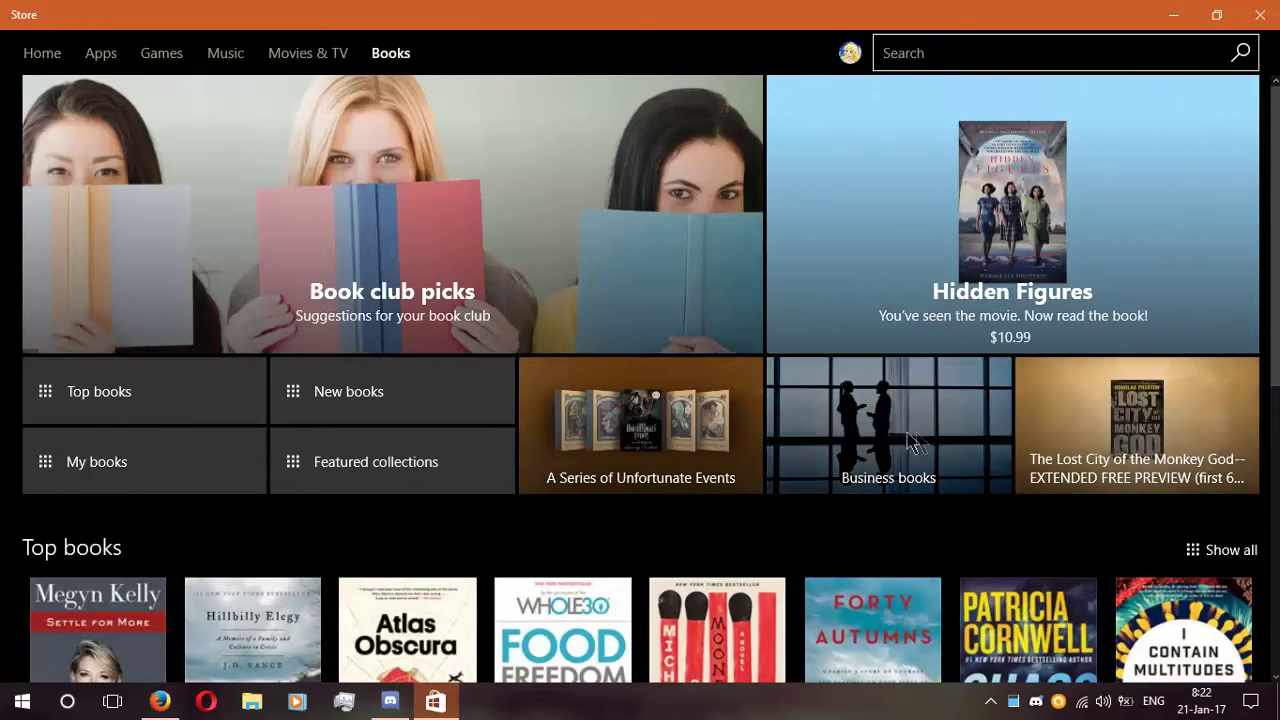
pyautogui.scroll(-3, 975, 440)
pyautogui.hotkey('alt', 'F4')
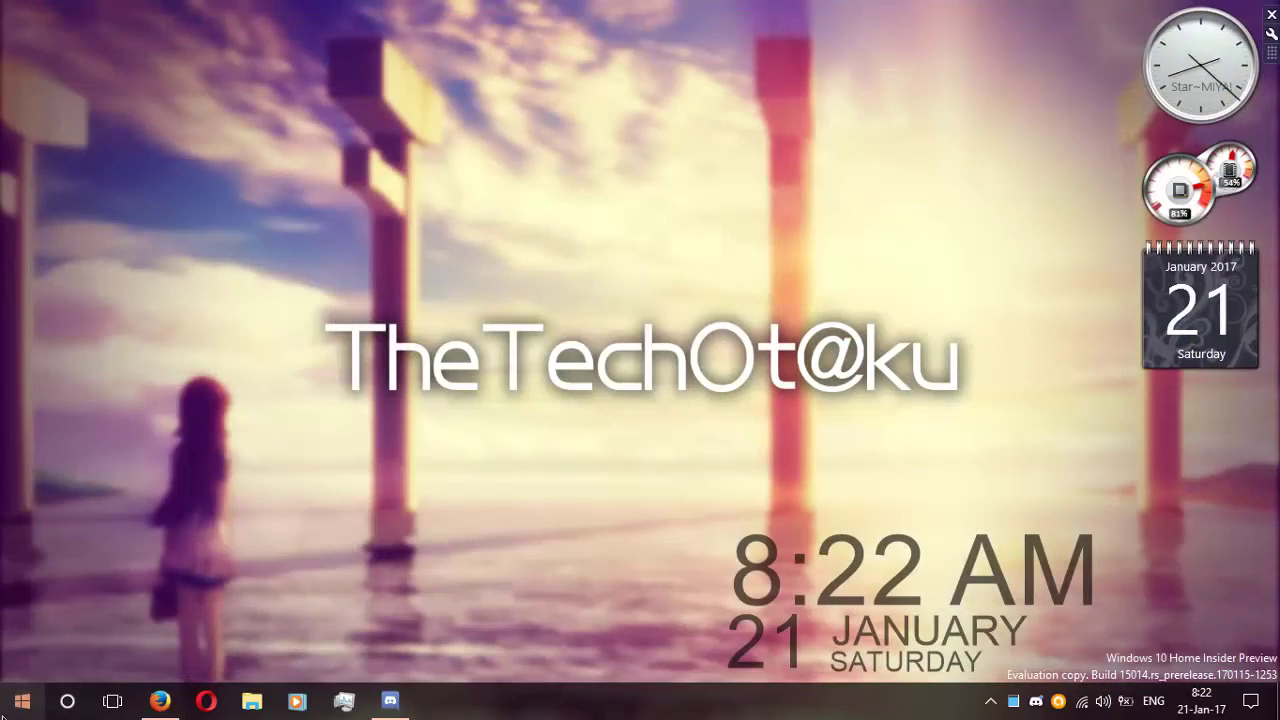
# Launch Microsoft Edge, view its Hub Books collection, then close the panel.
pyautogui.press('super')
pyautogui.click(388, 640)
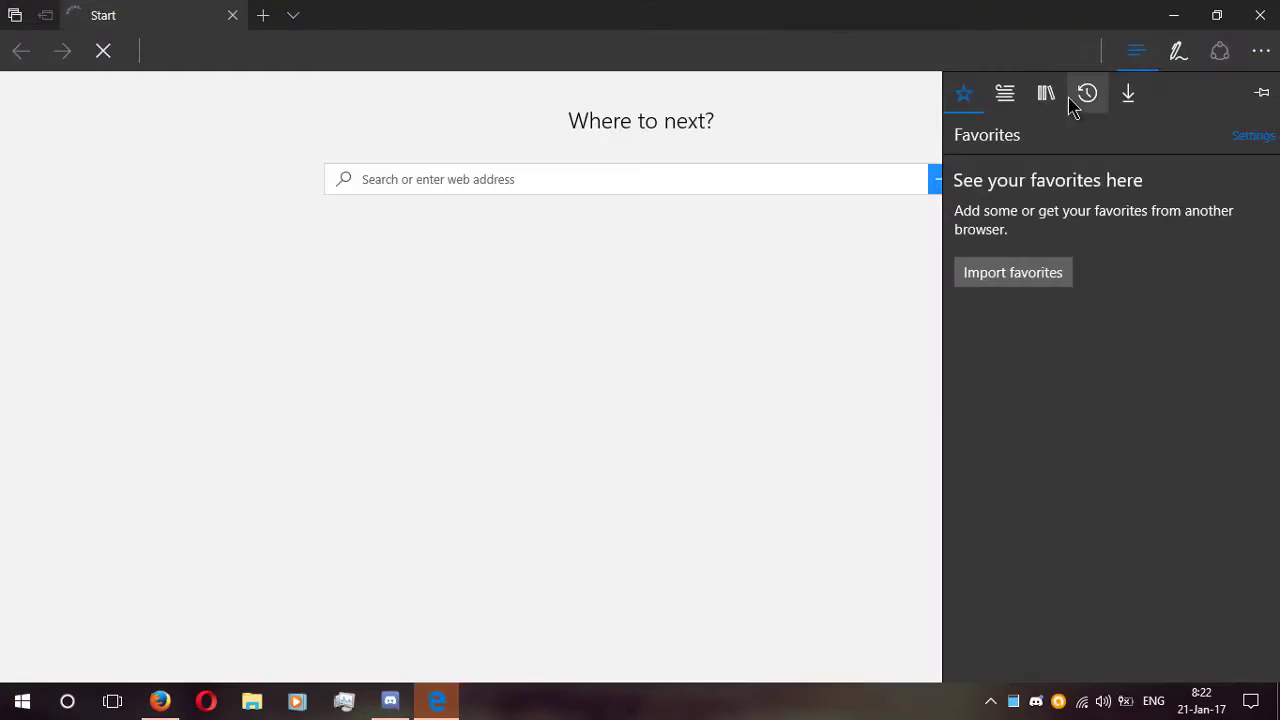
pyautogui.click(1050, 100)
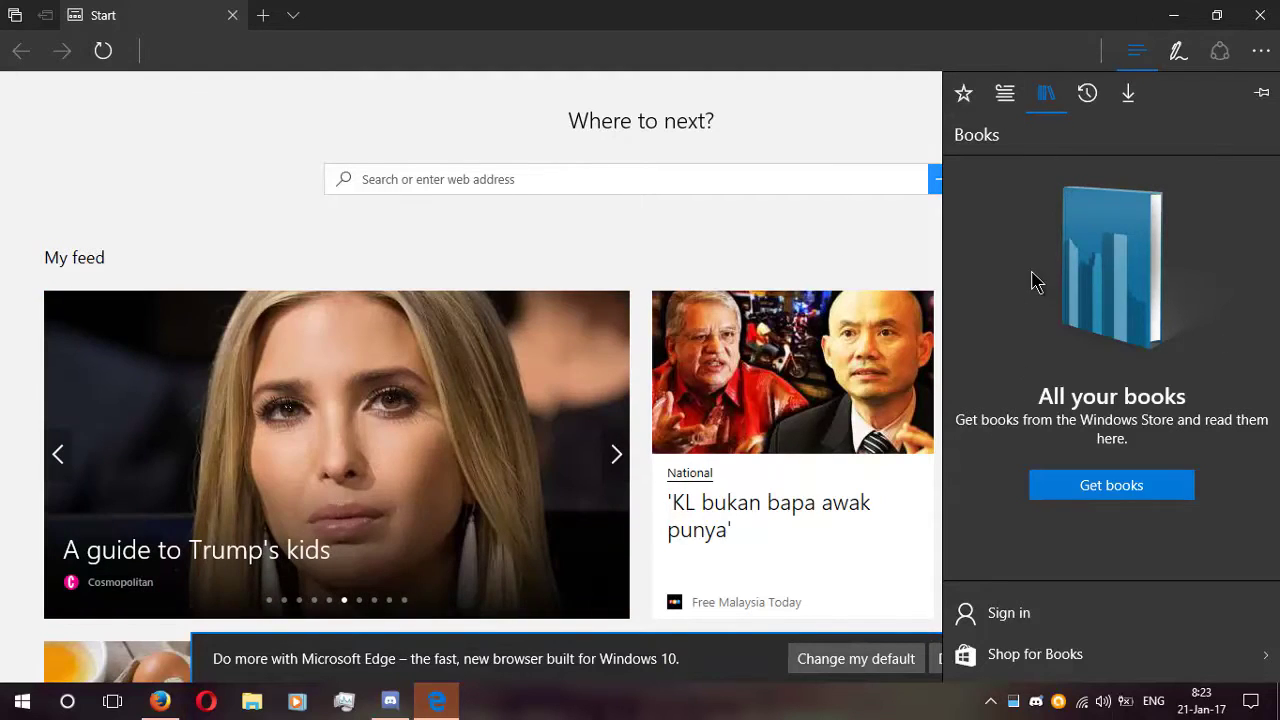
pyautogui.click(823, 258)
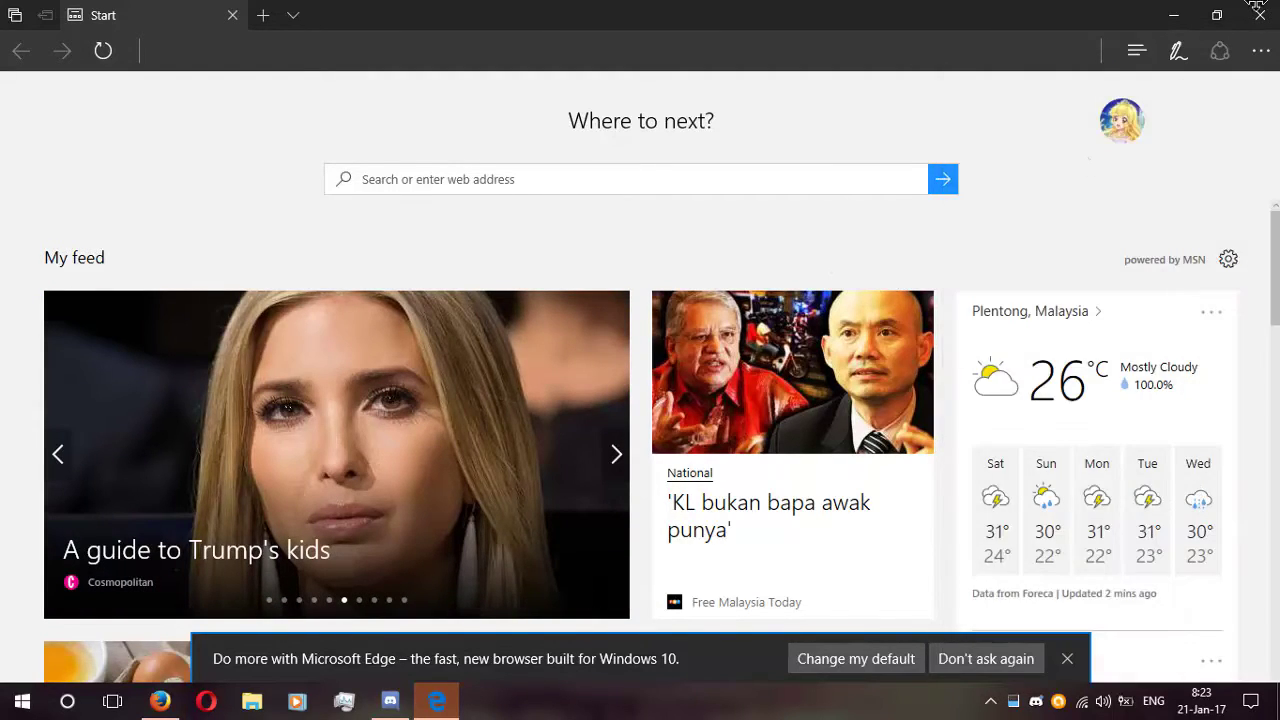
# Close Edge, check the battery flyout showing no battery present, and dismiss it.
pyautogui.click(1258, 12)
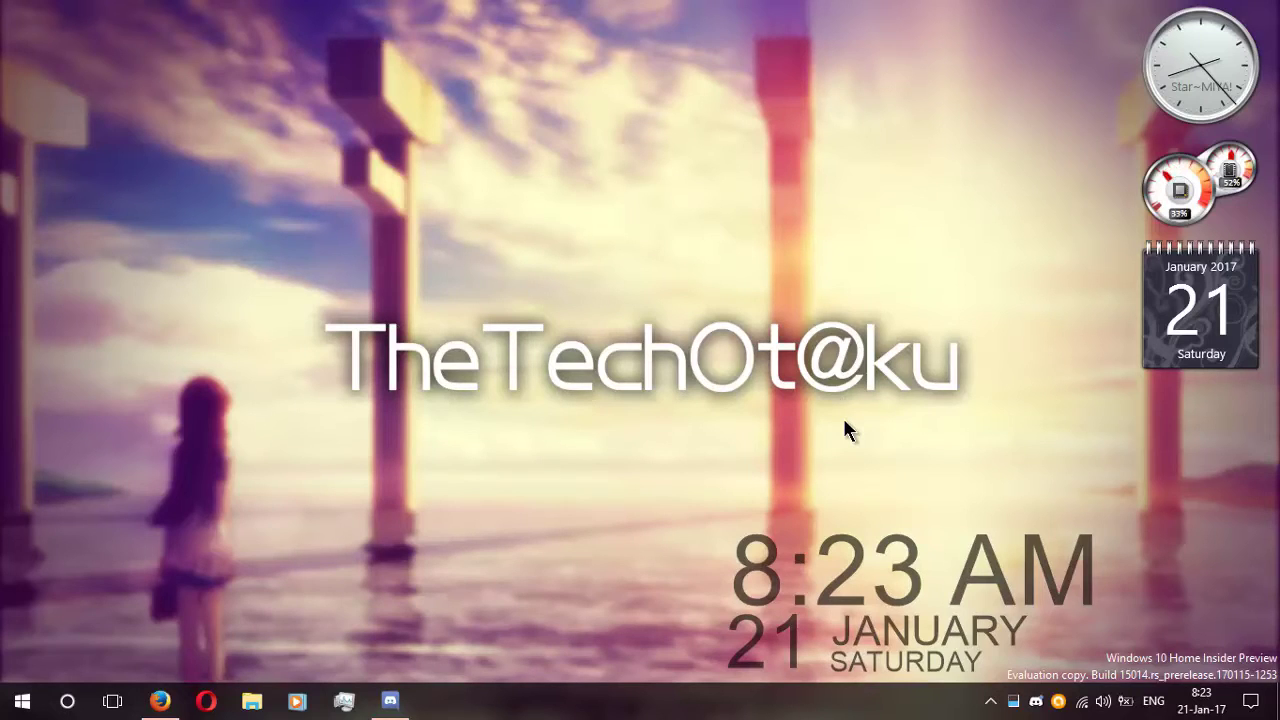
pyautogui.click(1132, 712)
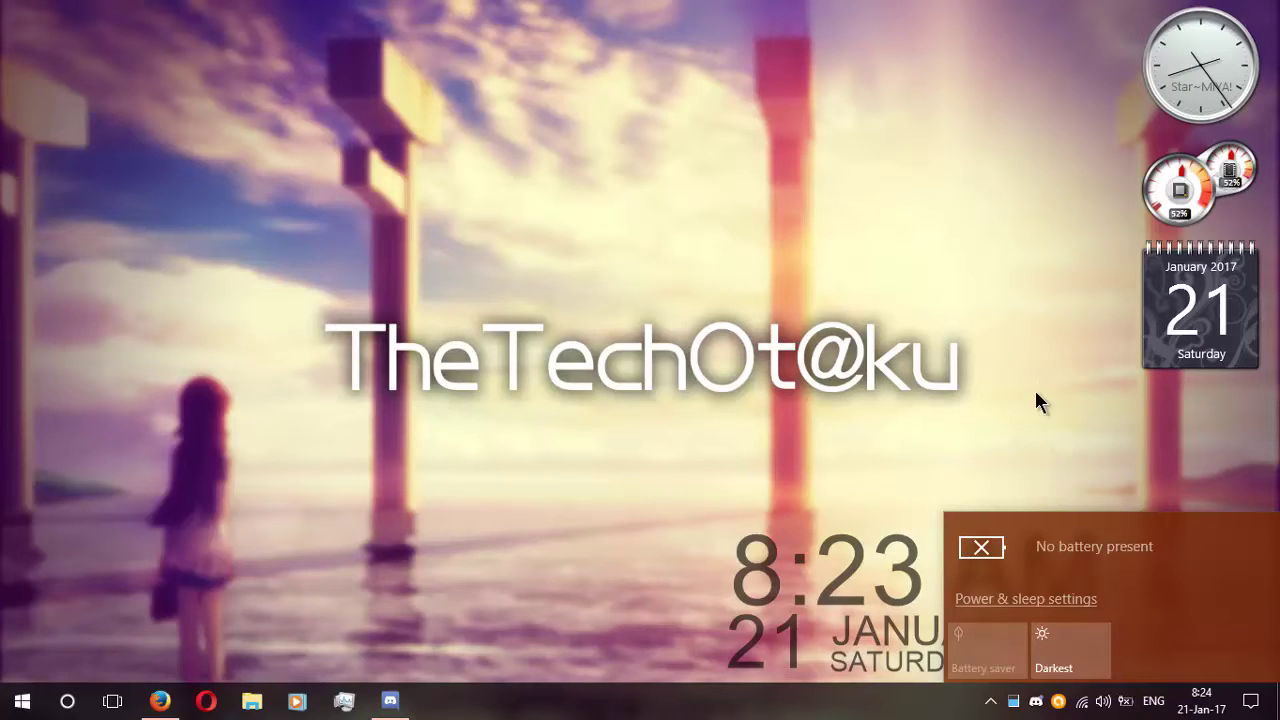
pyautogui.click(1036, 450)
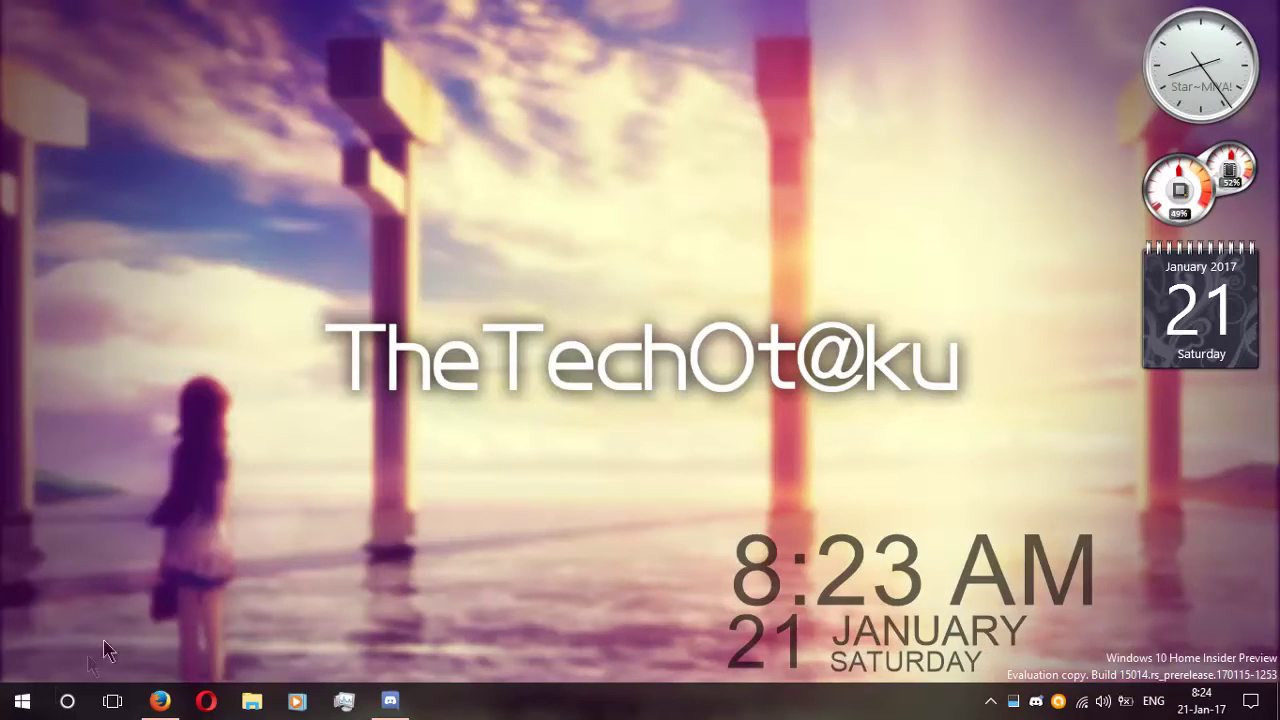
pyautogui.click(22, 701)
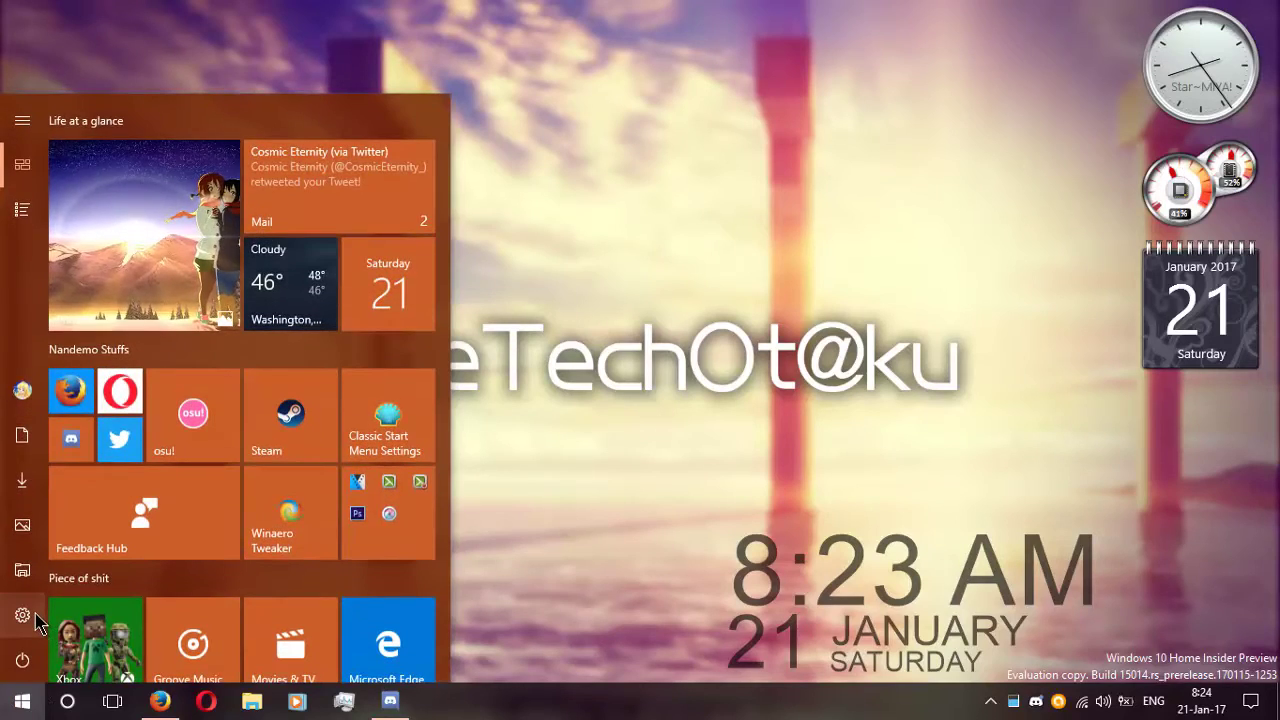
pyautogui.click(22, 615)
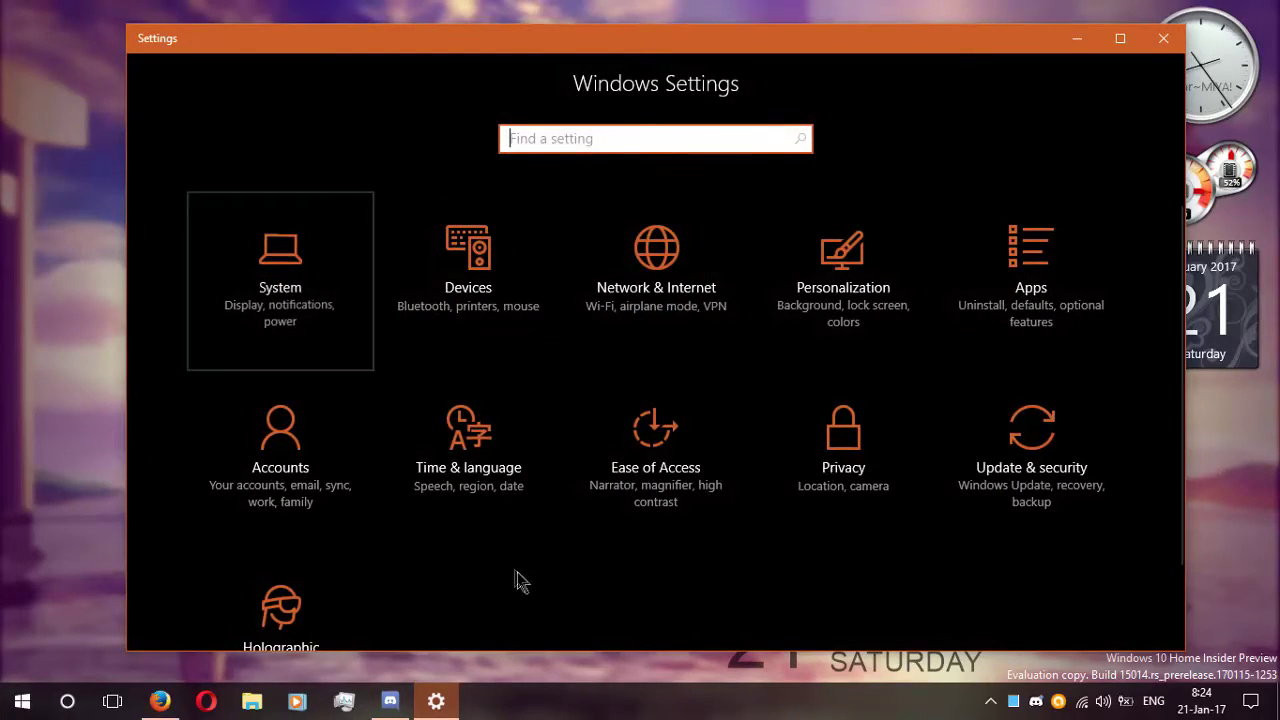
pyautogui.click(280, 280)
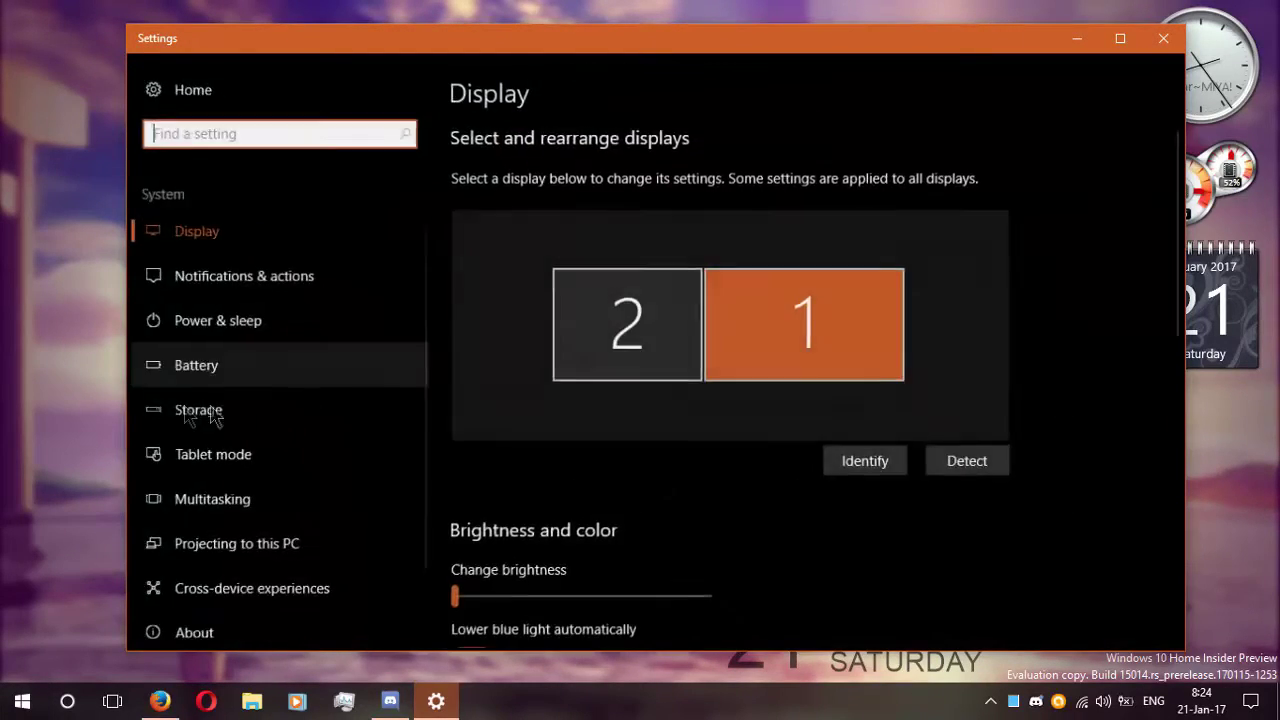
pyautogui.click(232, 425)
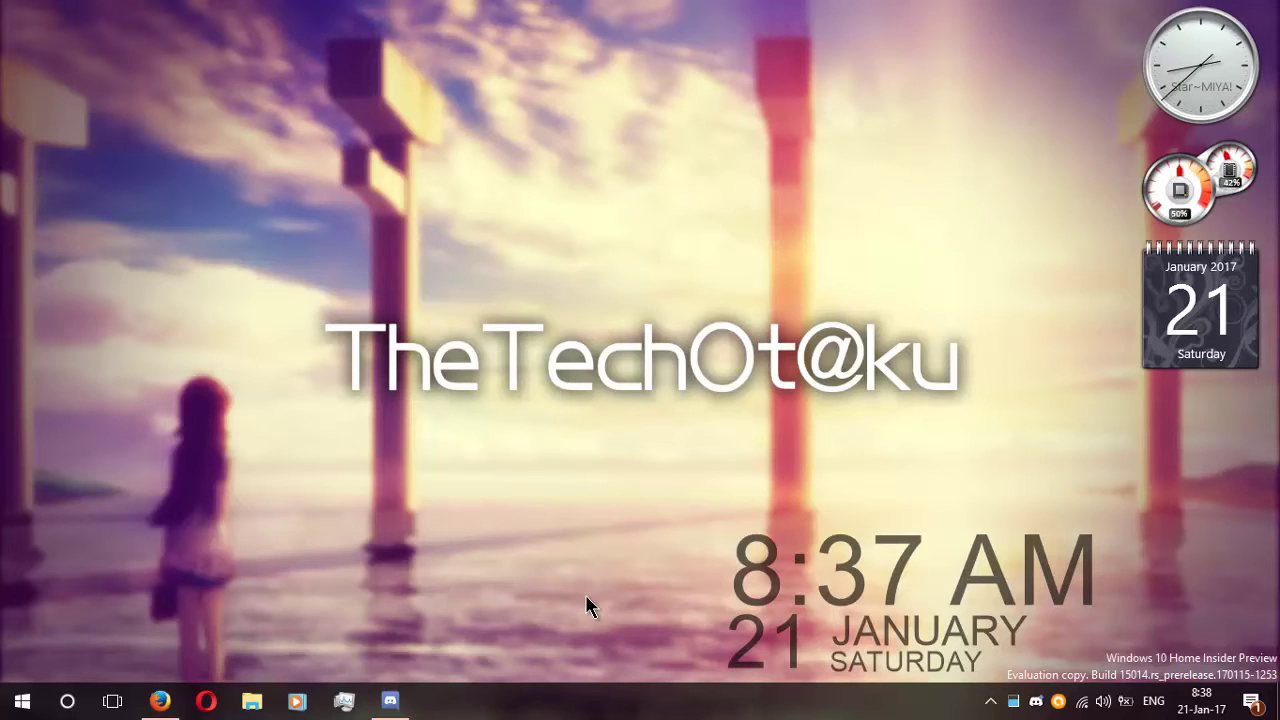
# Open Settings to Network & Internet > Wi-Fi, check the hotspot options, then close Settings.
pyautogui.click(22, 701)
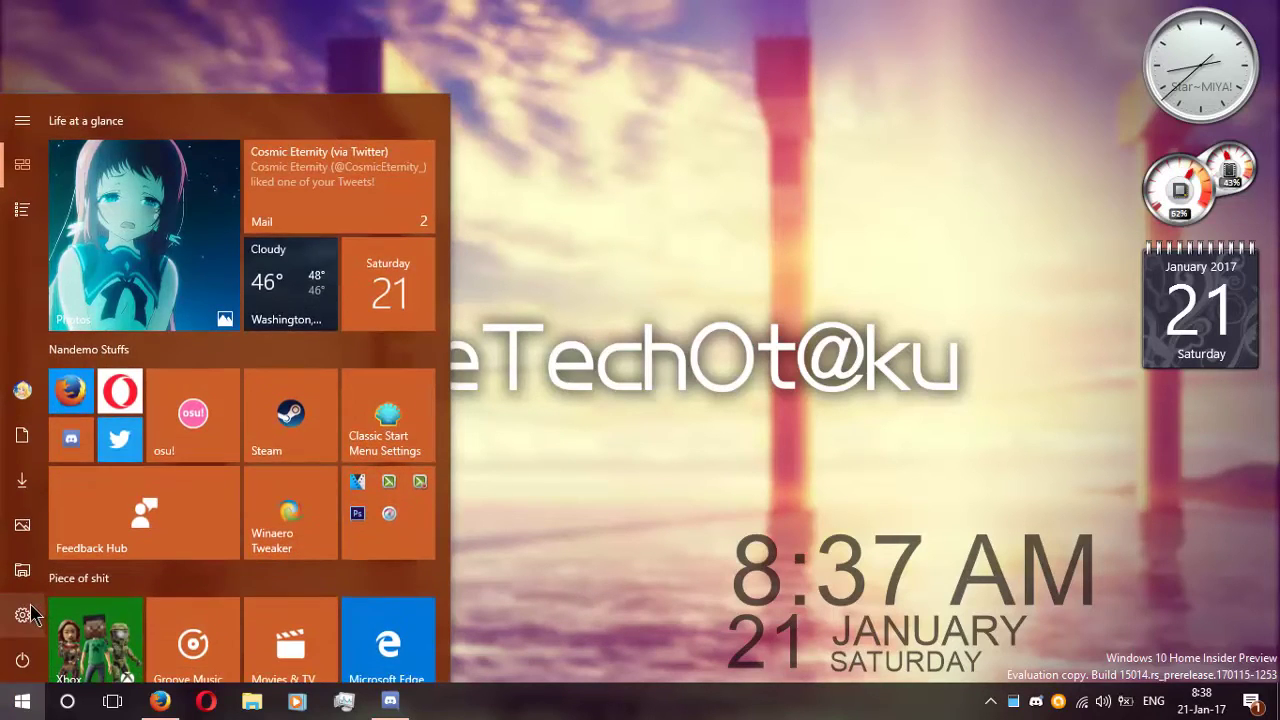
pyautogui.click(28, 615)
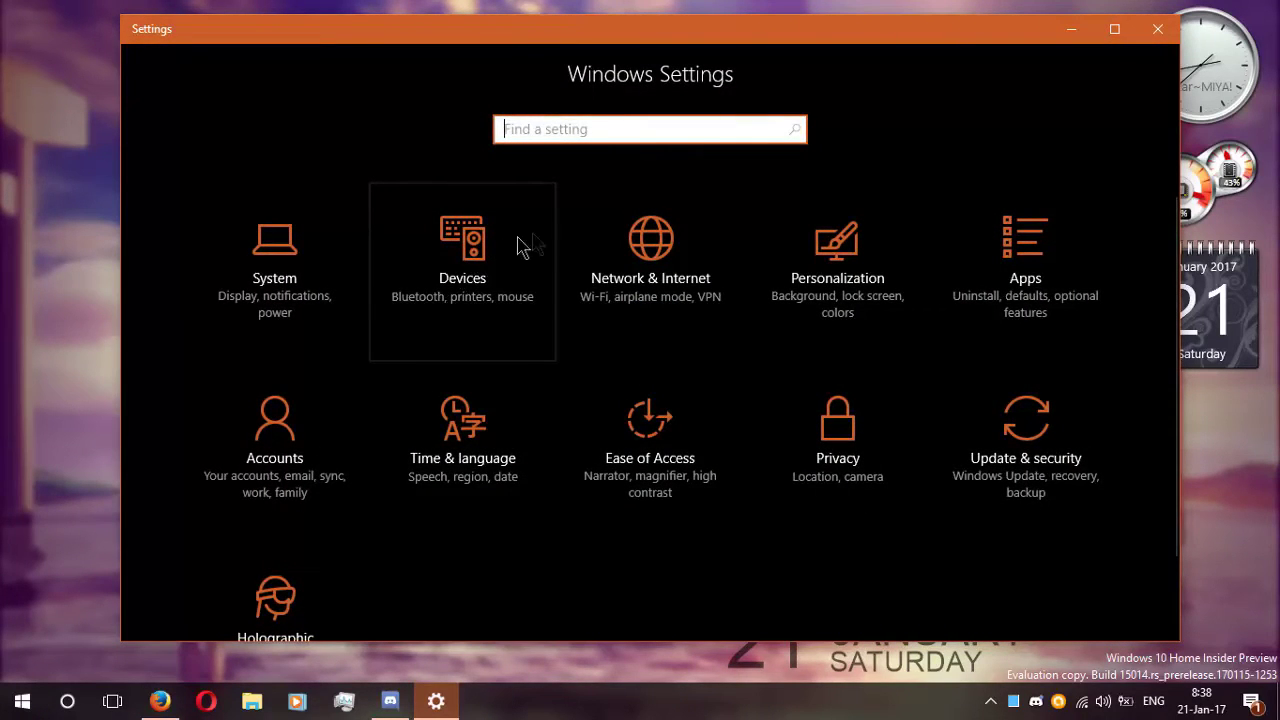
pyautogui.click(618, 268)
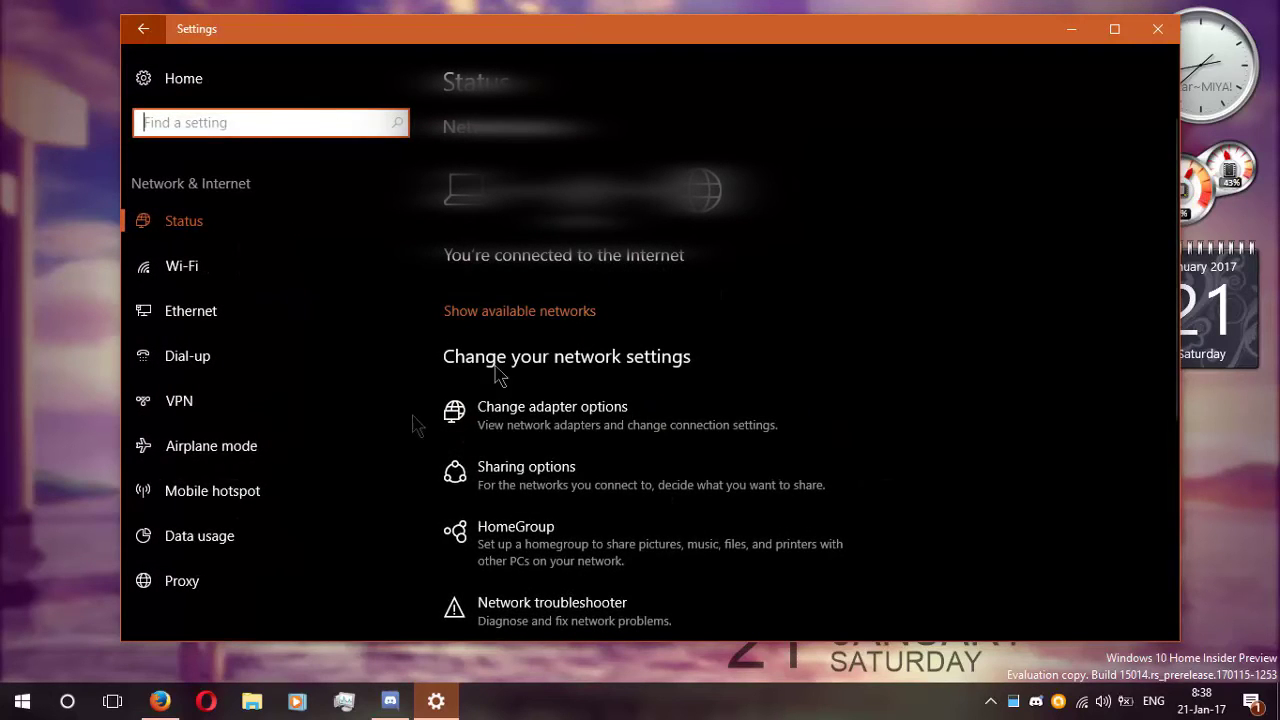
pyautogui.click(208, 289)
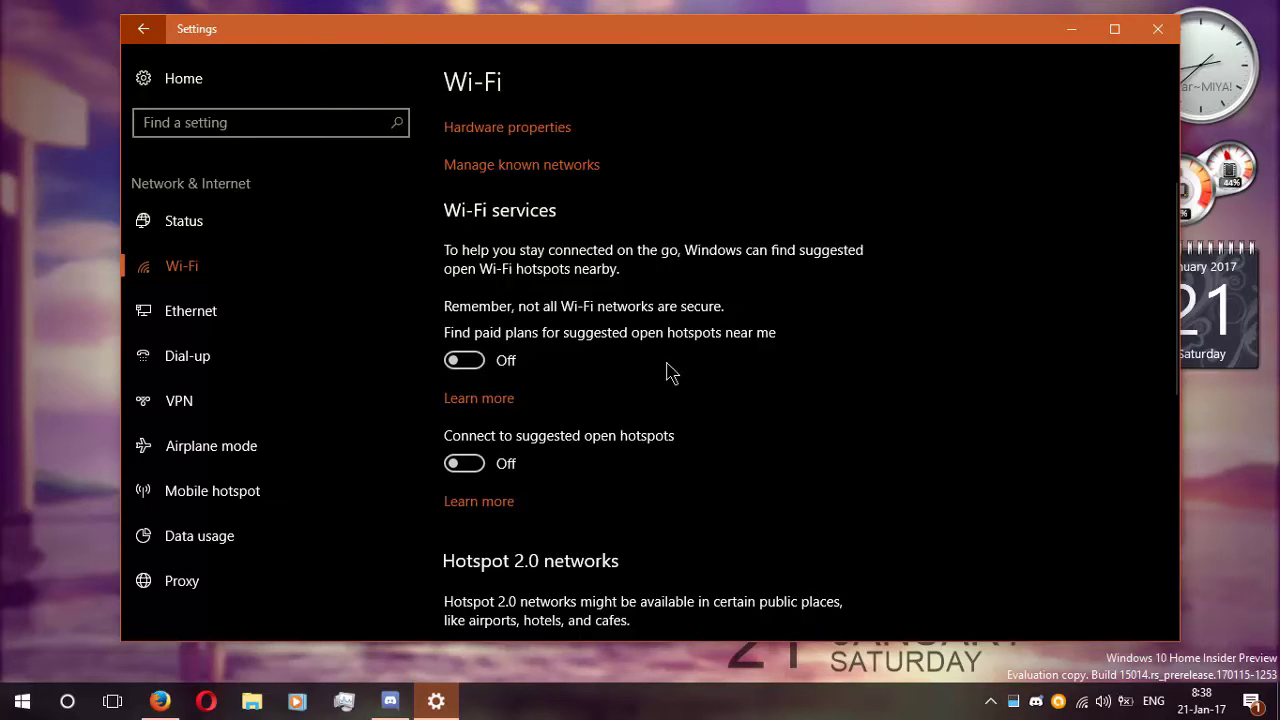
pyautogui.hotkey('alt', 'F4')
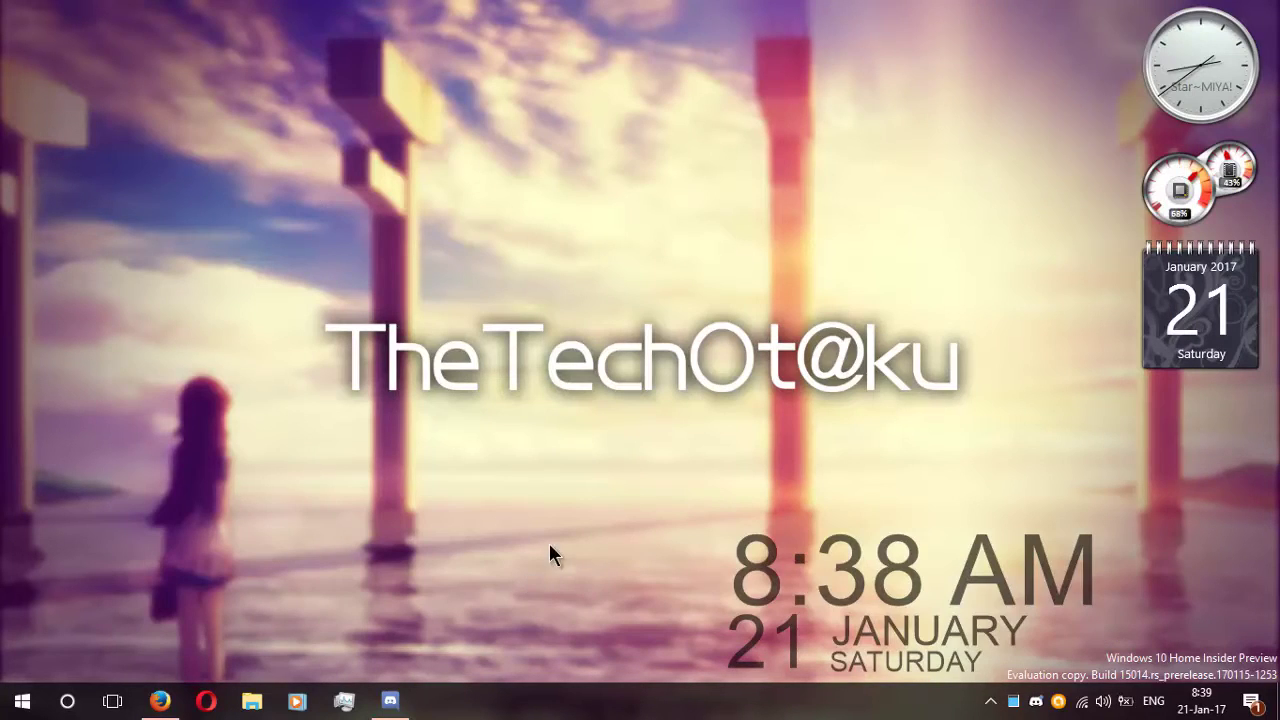
# Open Personalization Colors from the desktop menu and turn off automatic accent from background.
pyautogui.rightClick(497, 588)
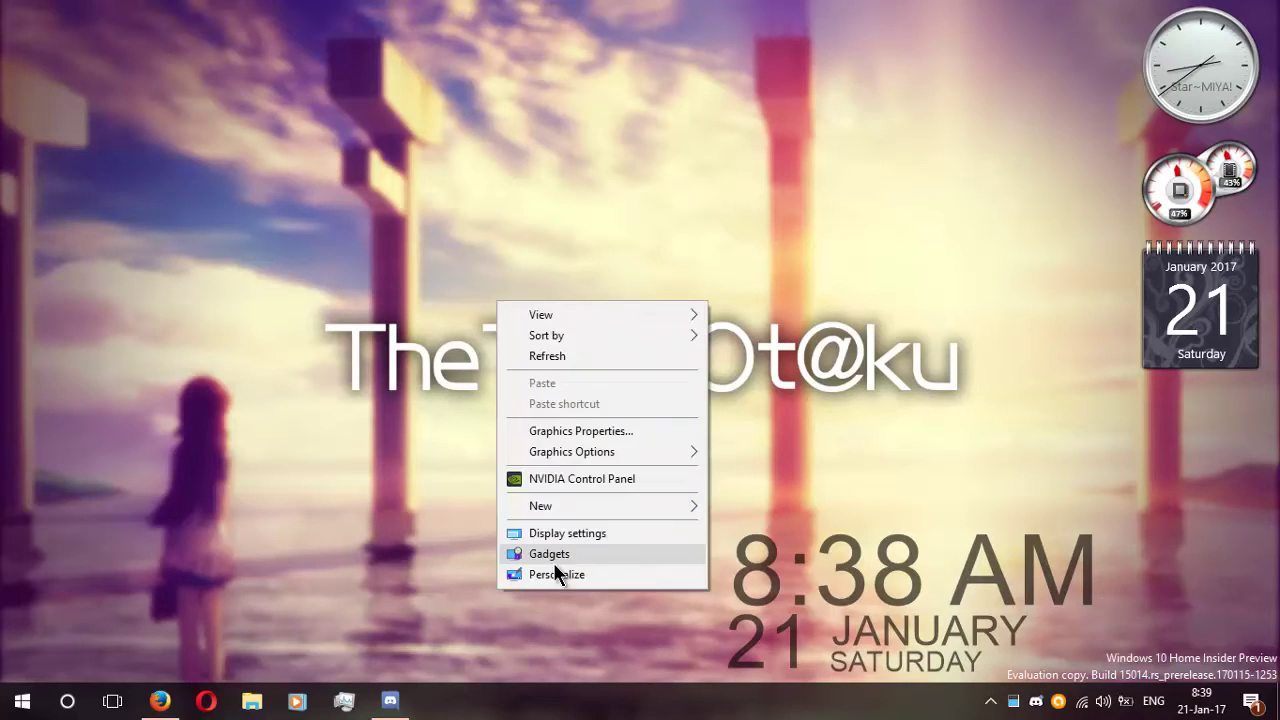
pyautogui.click(607, 569)
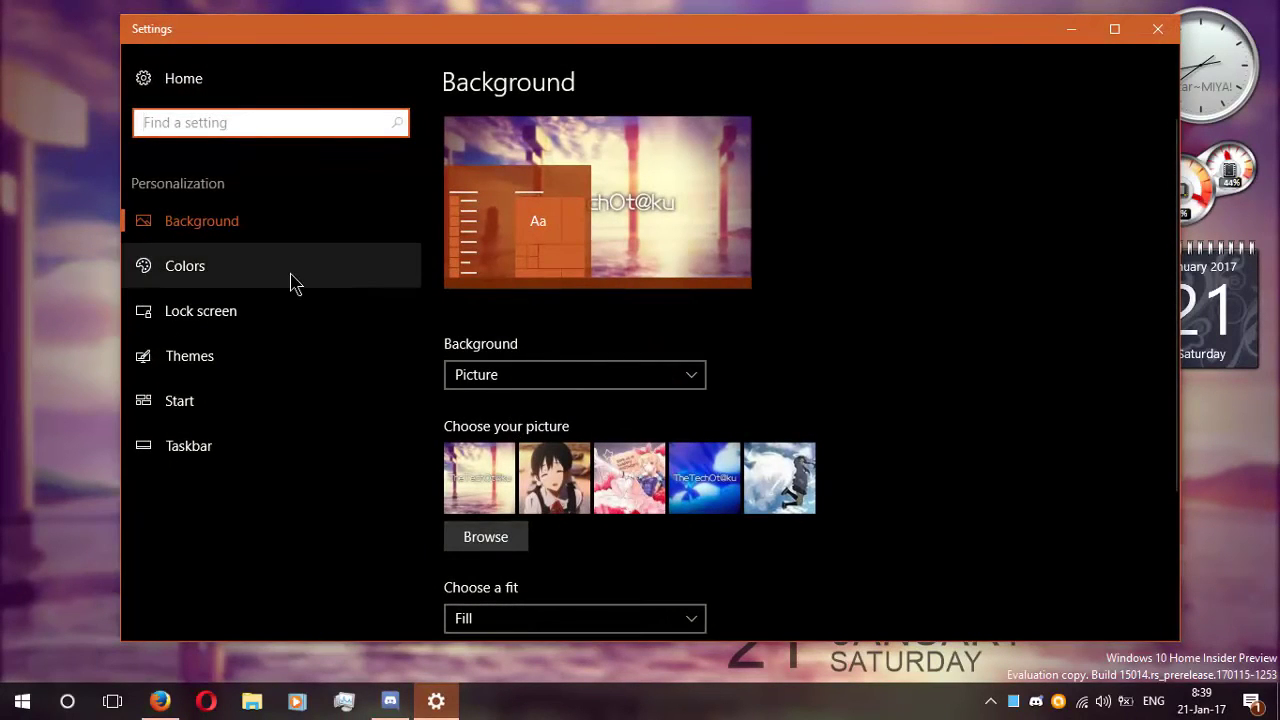
pyautogui.scroll(-3, 880, 348)
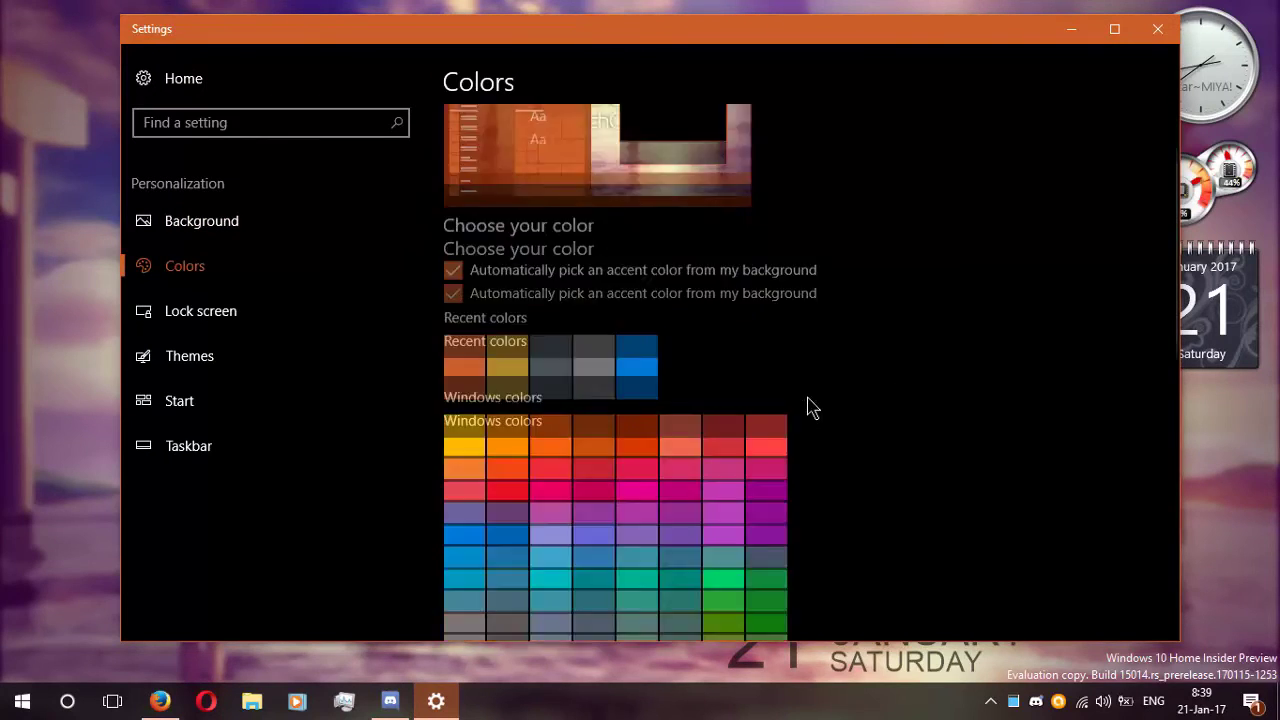
pyautogui.scroll(2, 560, 240)
pyautogui.click(494, 256)
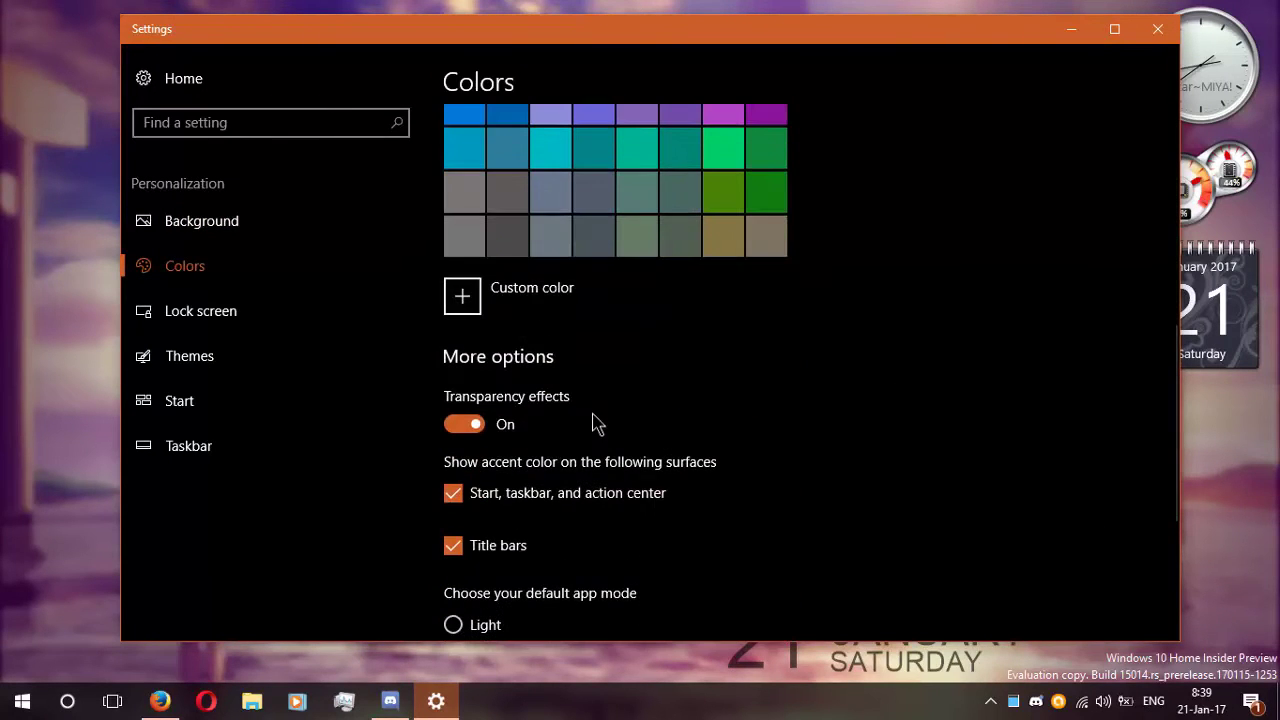
# Preview a gold custom accent colour, then cancel to keep orange.
pyautogui.click(607, 321)
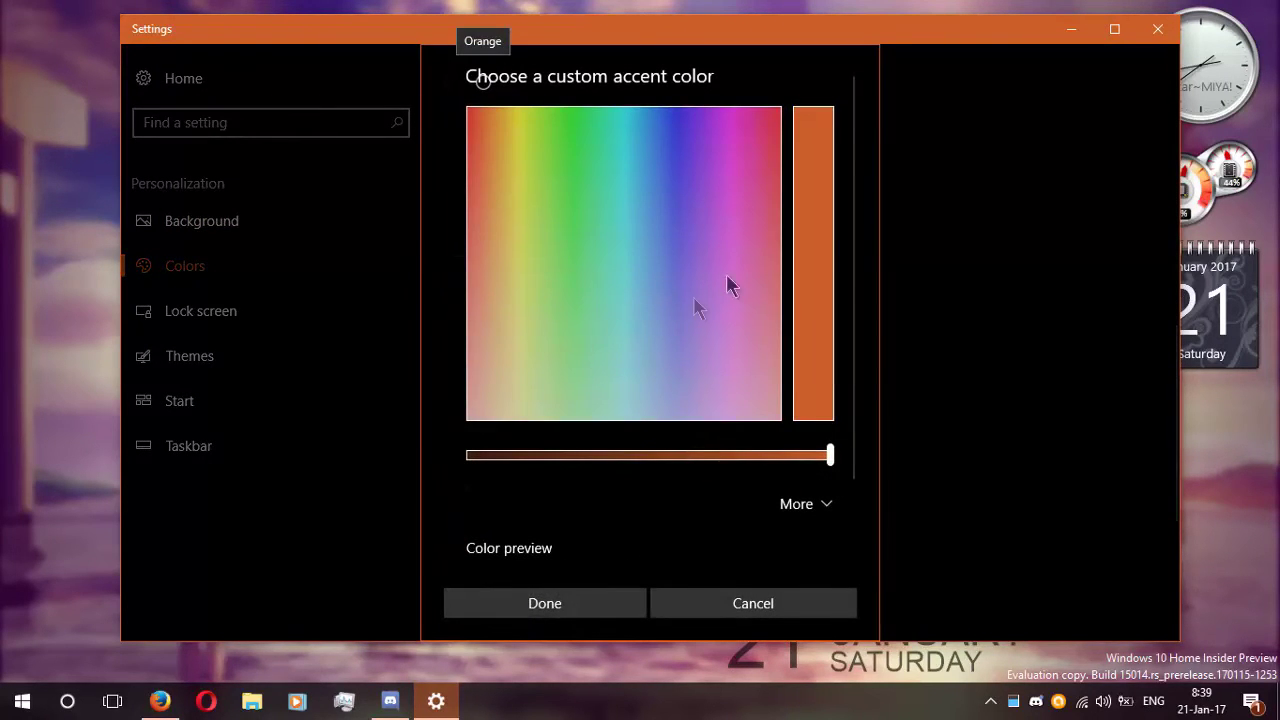
pyautogui.click(508, 108)
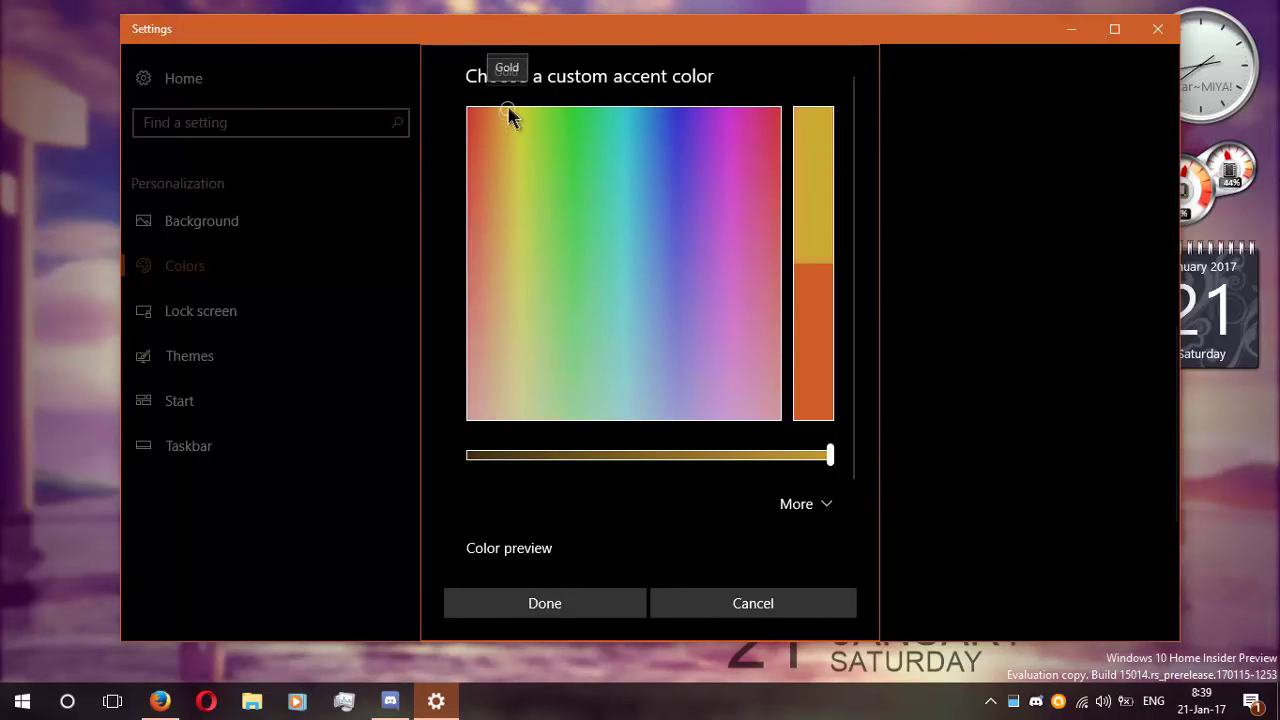
pyautogui.moveTo(508, 108)
pyautogui.mouseDown()
pyautogui.moveTo(520, 92)
pyautogui.moveTo(516, 116)
pyautogui.moveTo(507, 104)
pyautogui.mouseUp()
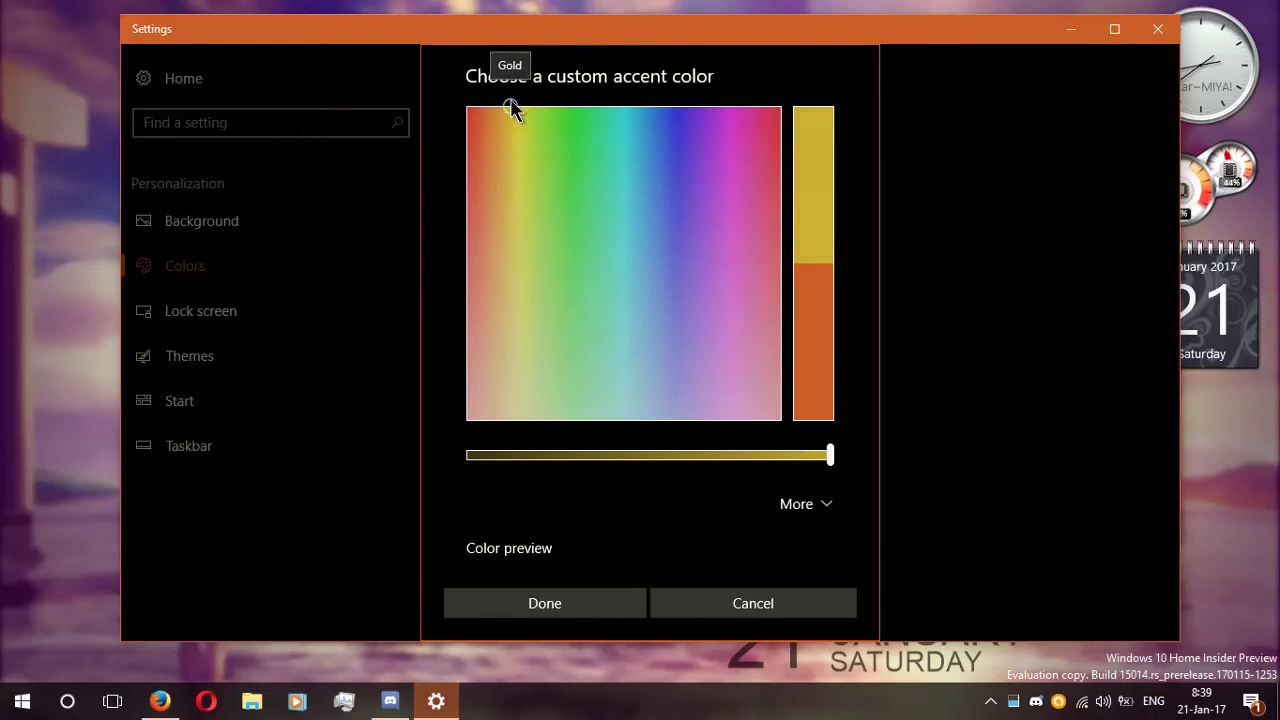
pyautogui.press('Escape')
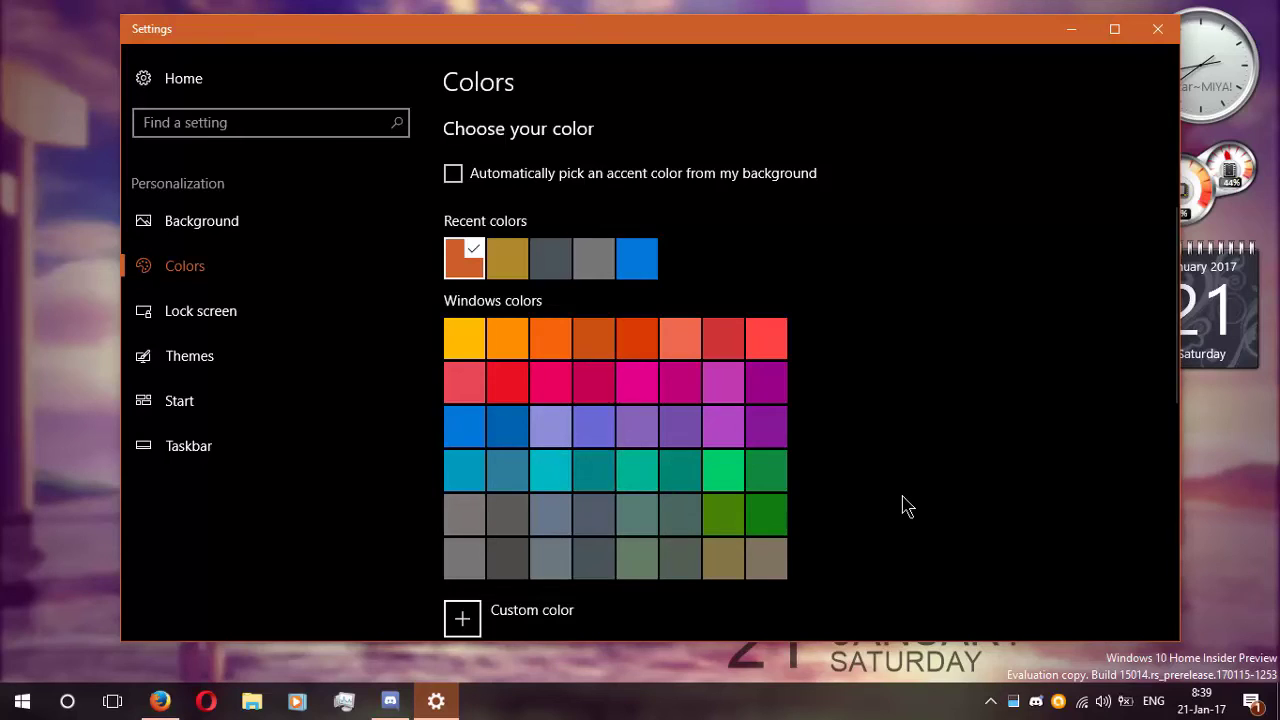
# Set the Background page to a solid white colour and minimise Settings to view it.
pyautogui.hotkey('alt', 'Left')
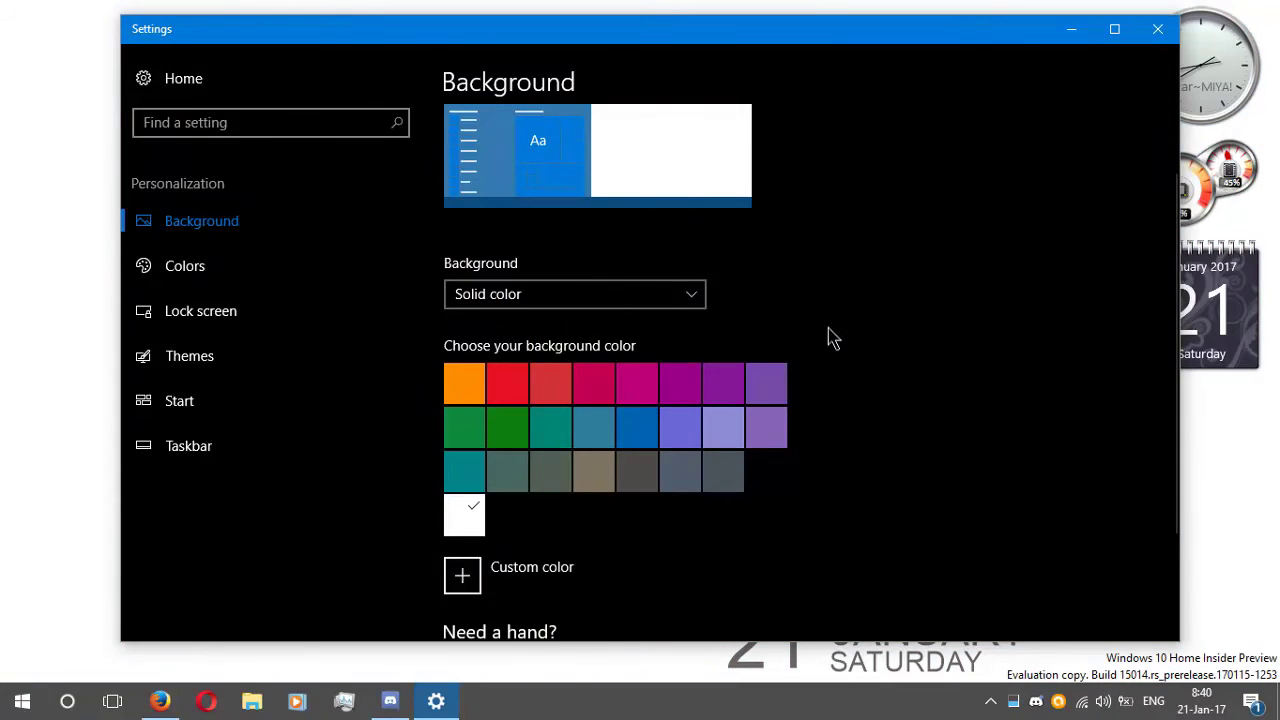
pyautogui.click(1072, 32)
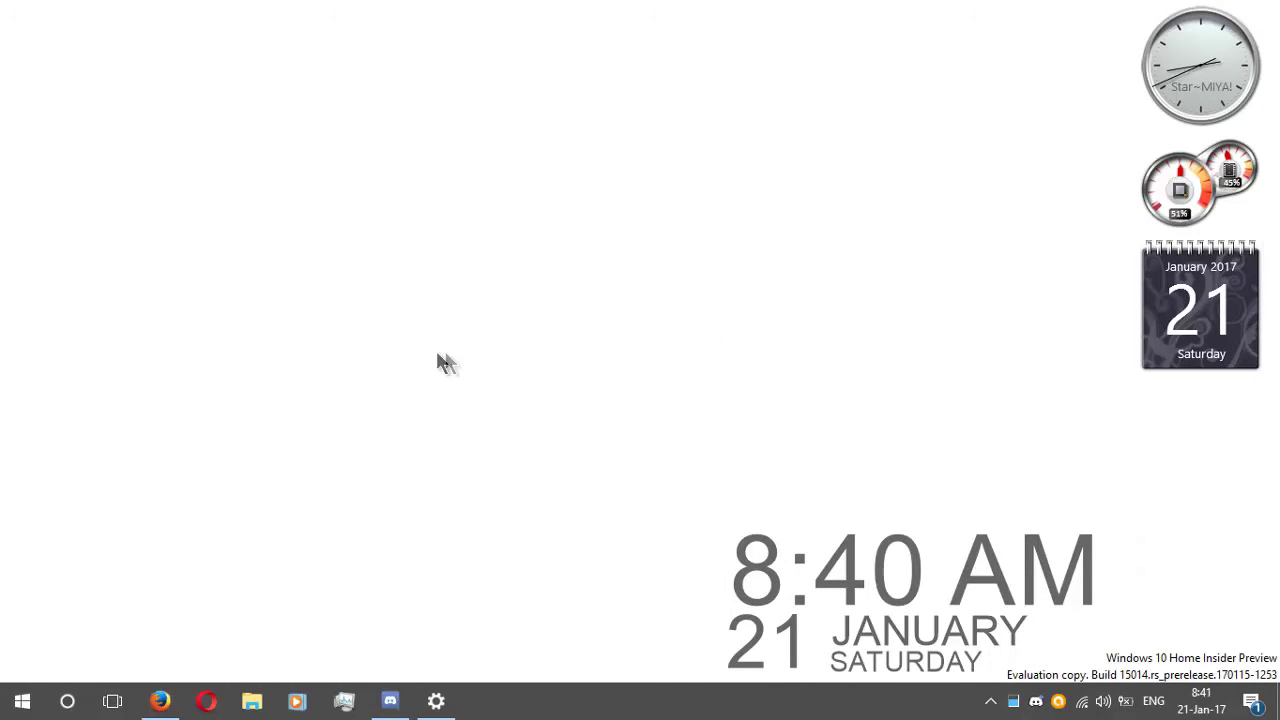
# Restore Settings and return the desktop background to the picture wallpaper.
pyautogui.click(436, 700)
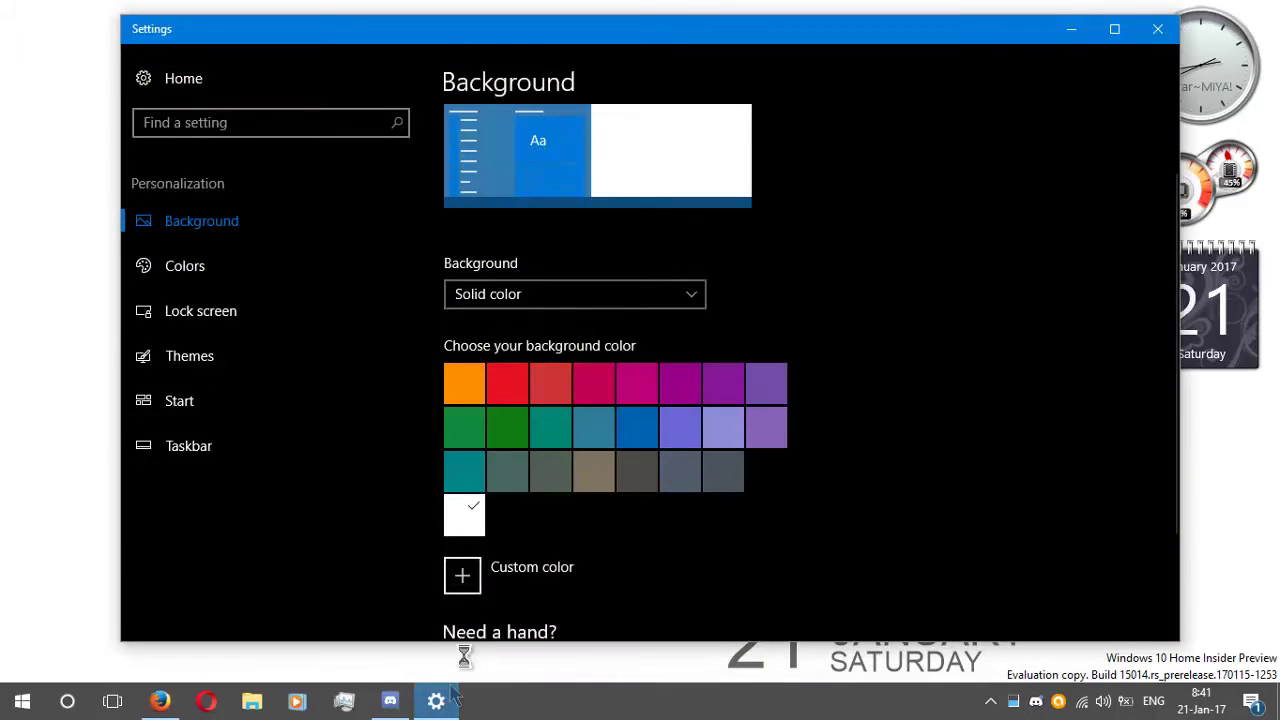
pyautogui.click(765, 471)
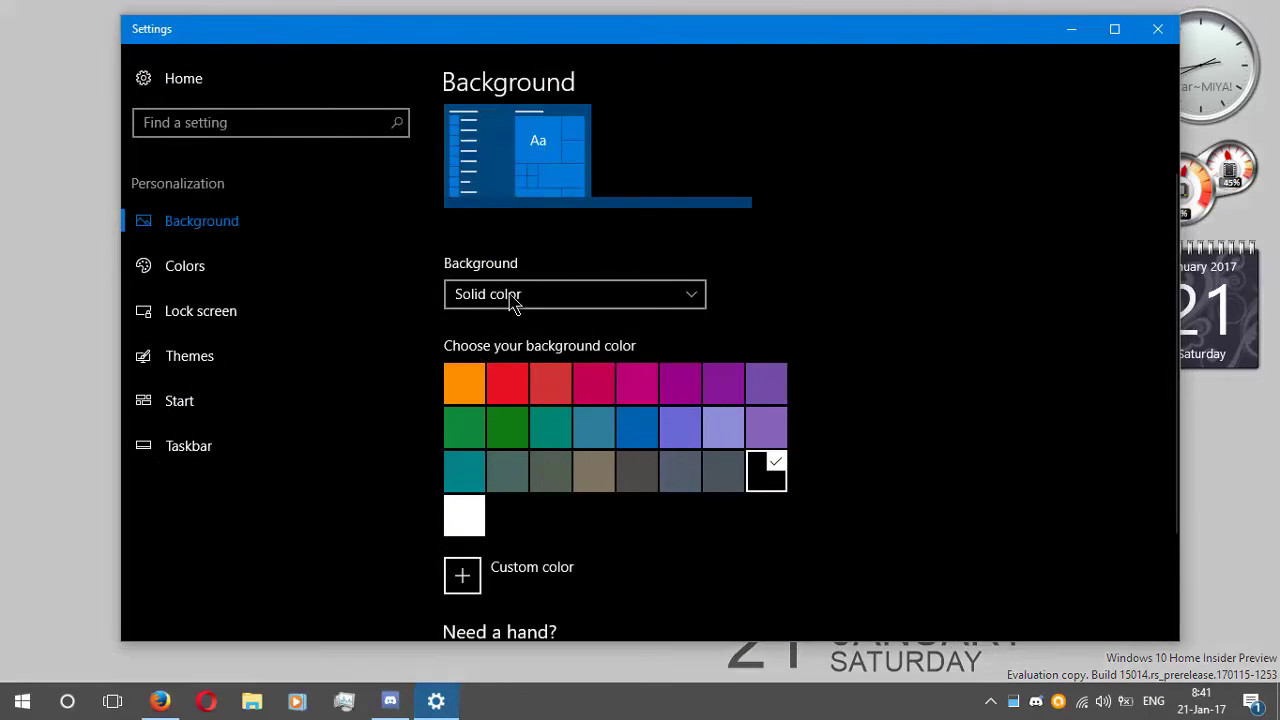
pyautogui.click(512, 303)
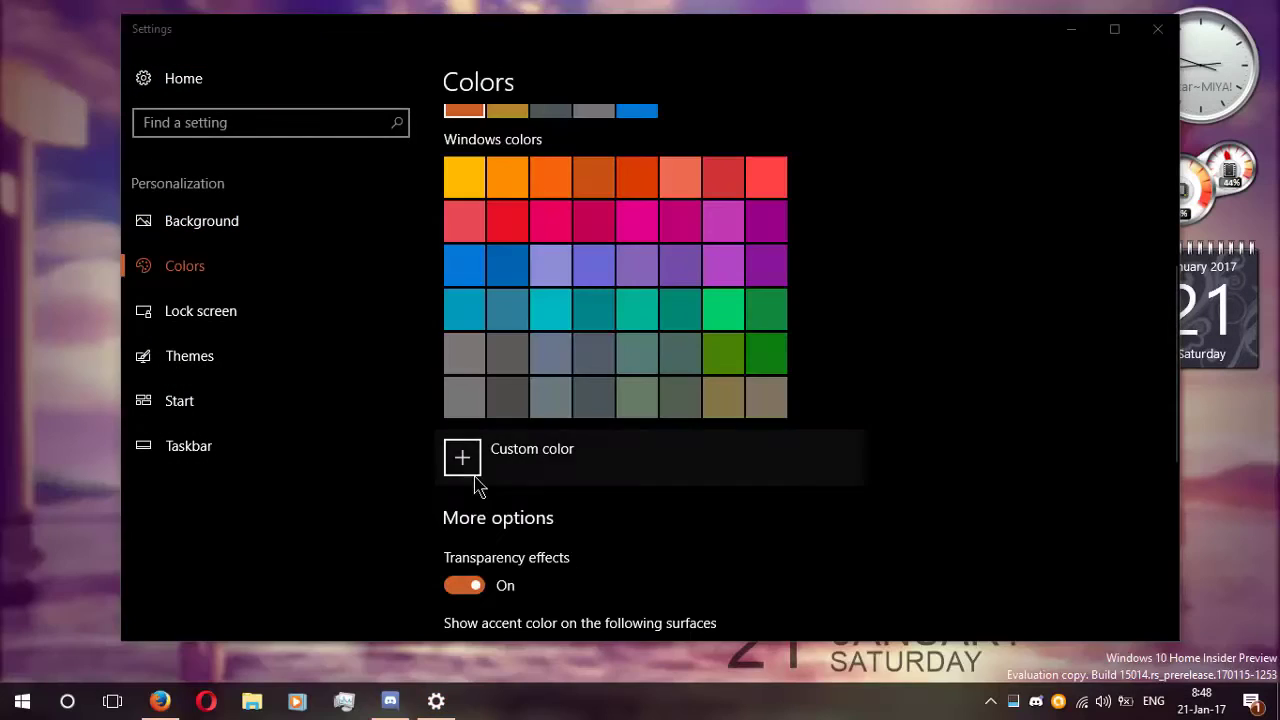
# Apply a custom turquoise accent colour and reposition the Settings window.
pyautogui.click(495, 481)
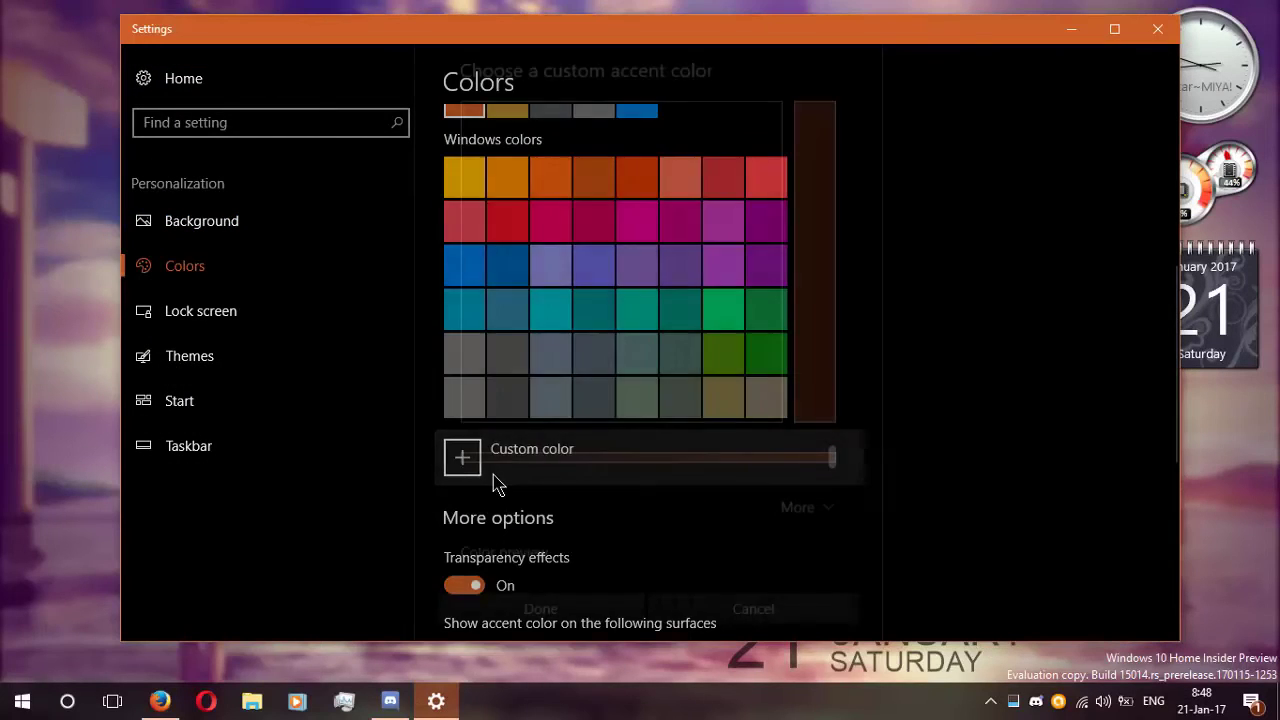
pyautogui.click(679, 106)
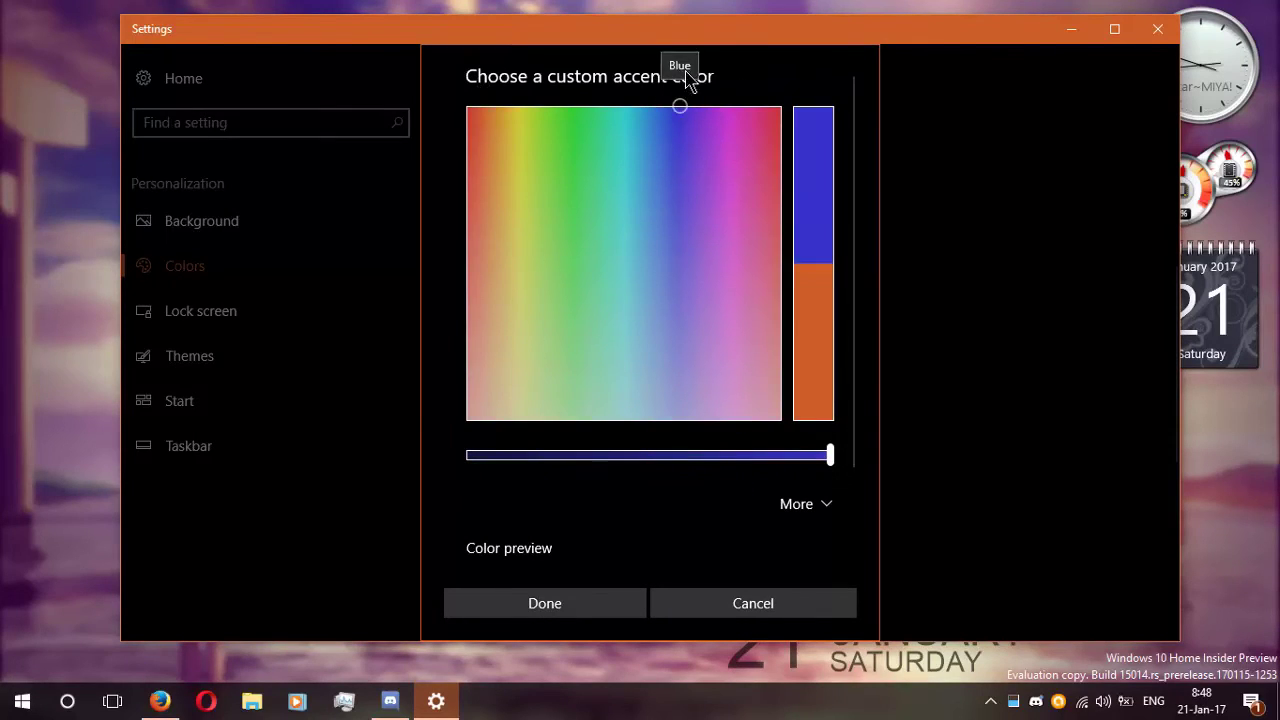
pyautogui.moveTo(688, 80); pyautogui.dragTo(634, 35)
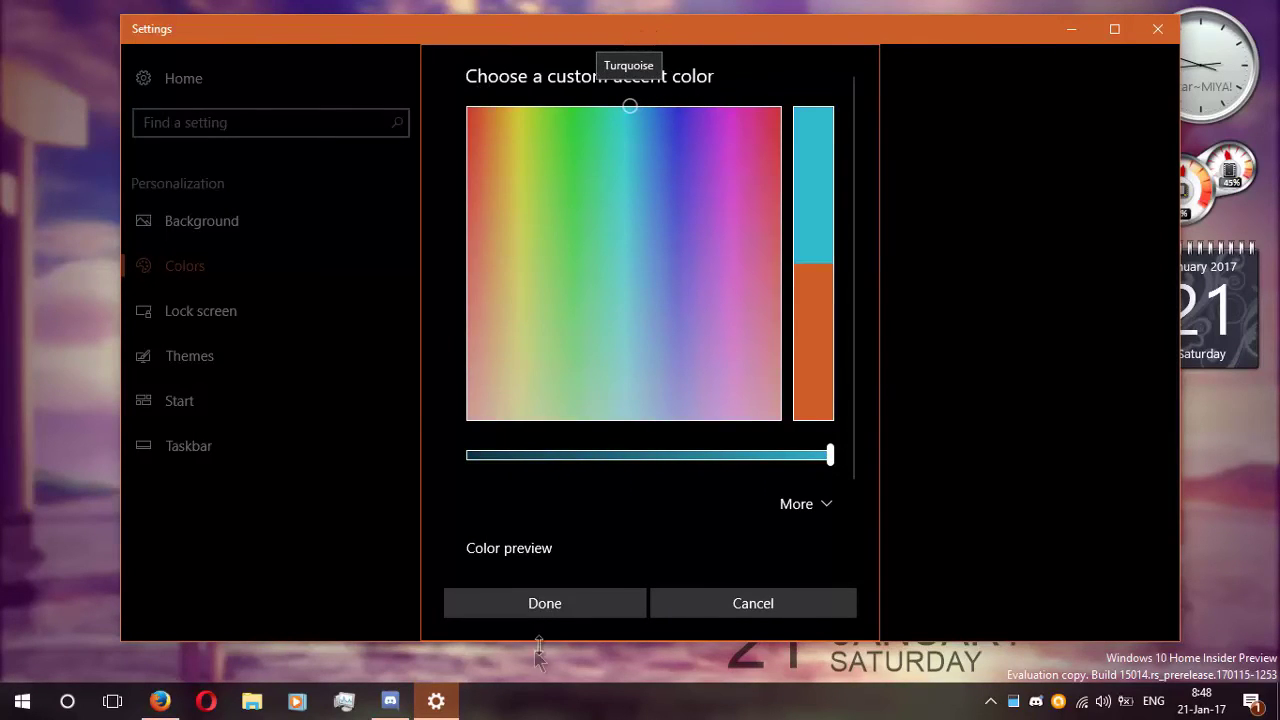
pyautogui.click(612, 612)
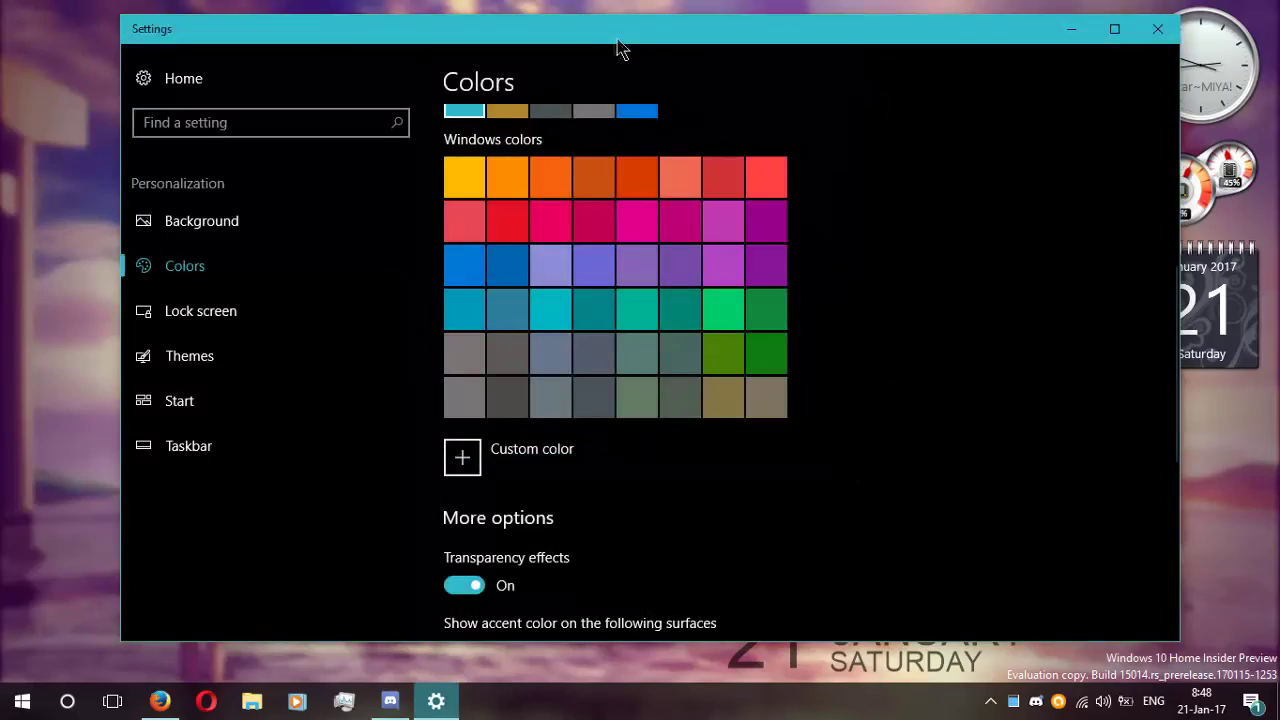
pyautogui.moveTo(620, 48)
pyautogui.mouseDown()
pyautogui.moveTo(856, 112)
pyautogui.moveTo(757, 175)
pyautogui.moveTo(667, 80)
pyautogui.moveTo(465, 88)
pyautogui.moveTo(609, 37)
pyautogui.moveTo(617, 57)
pyautogui.mouseUp()
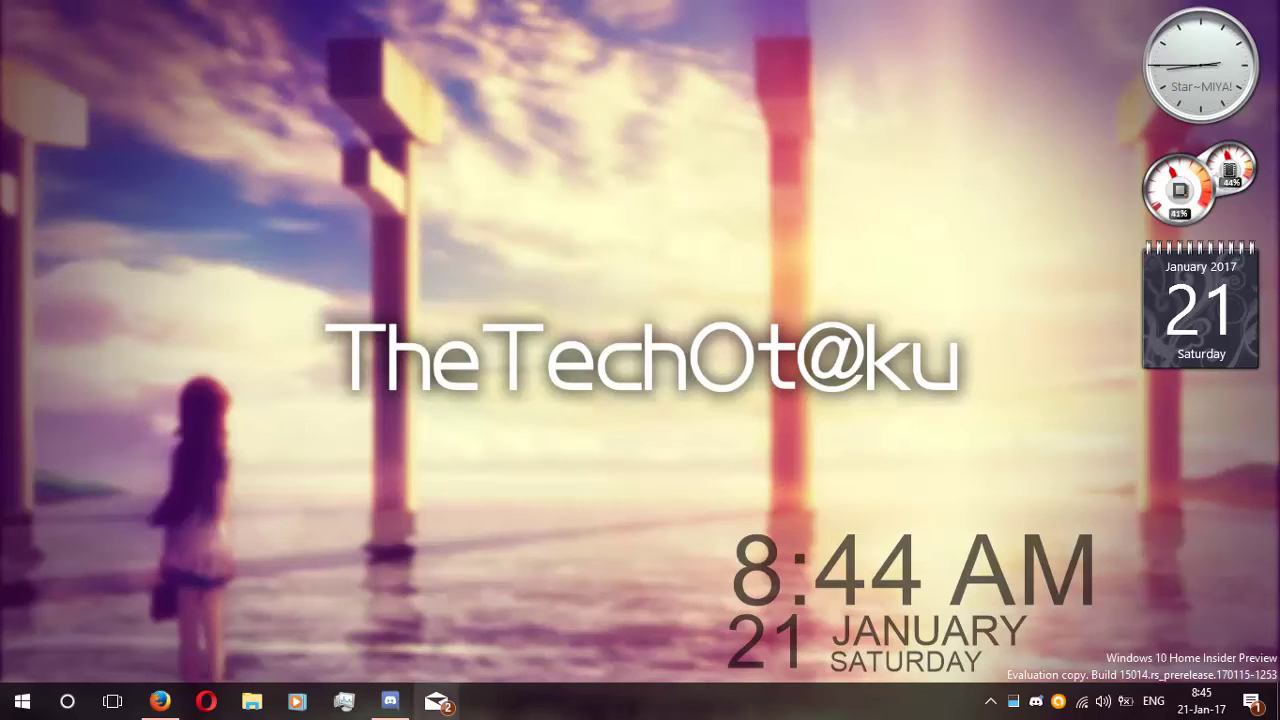
# Unpin Mail from the taskbar and show Cortana's 'Ask me anything' search box.
pyautogui.rightClick(436, 701)
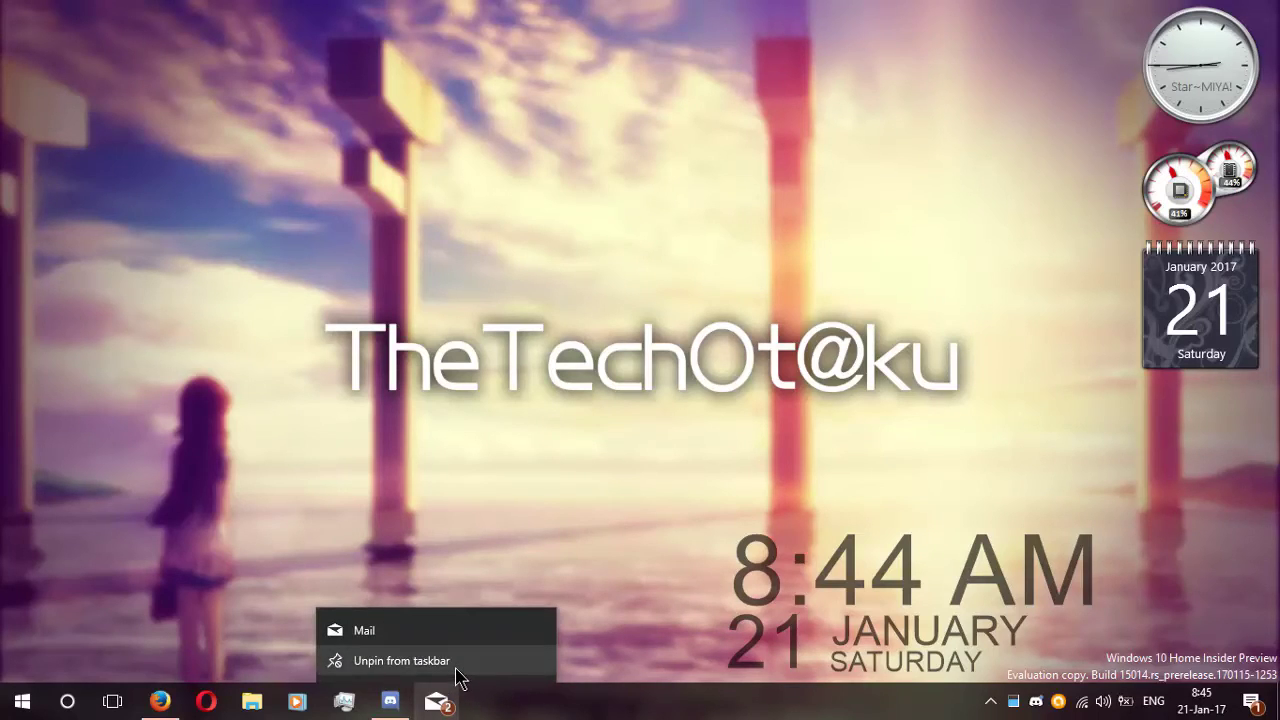
pyautogui.click(452, 661)
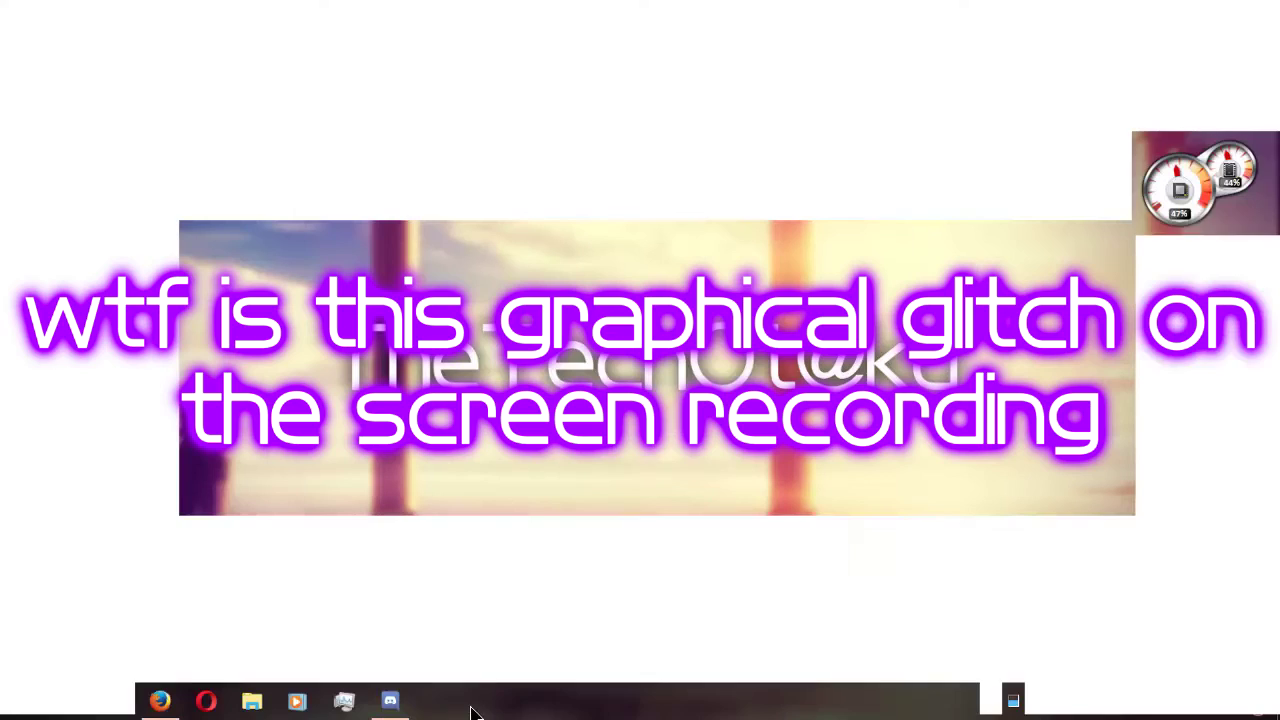
pyautogui.rightClick(471, 694)
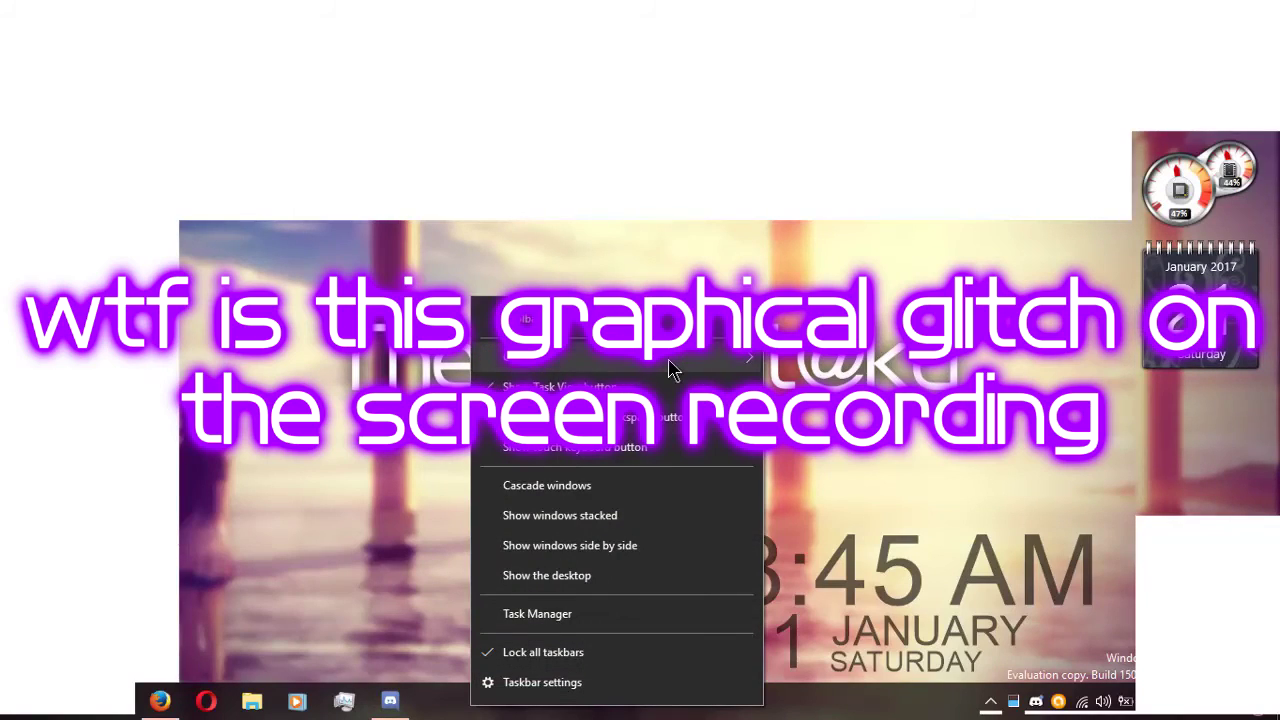
pyautogui.moveTo(586, 360)
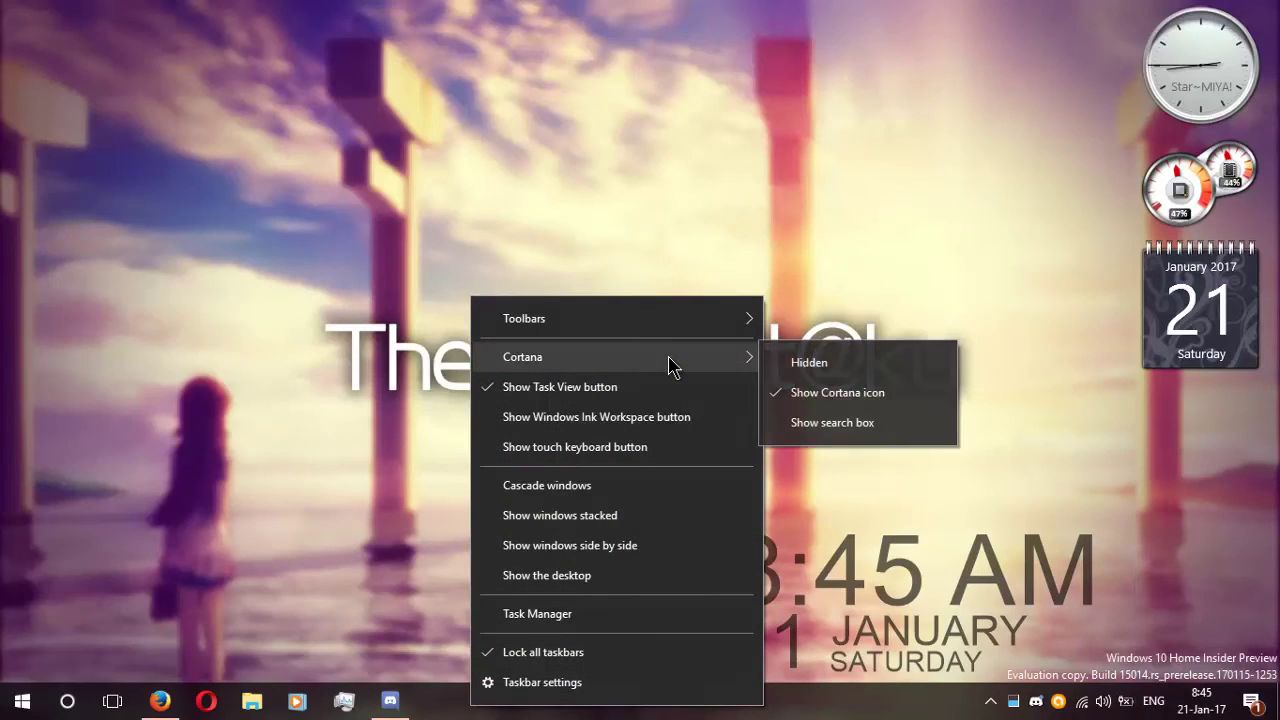
pyautogui.click(835, 423)
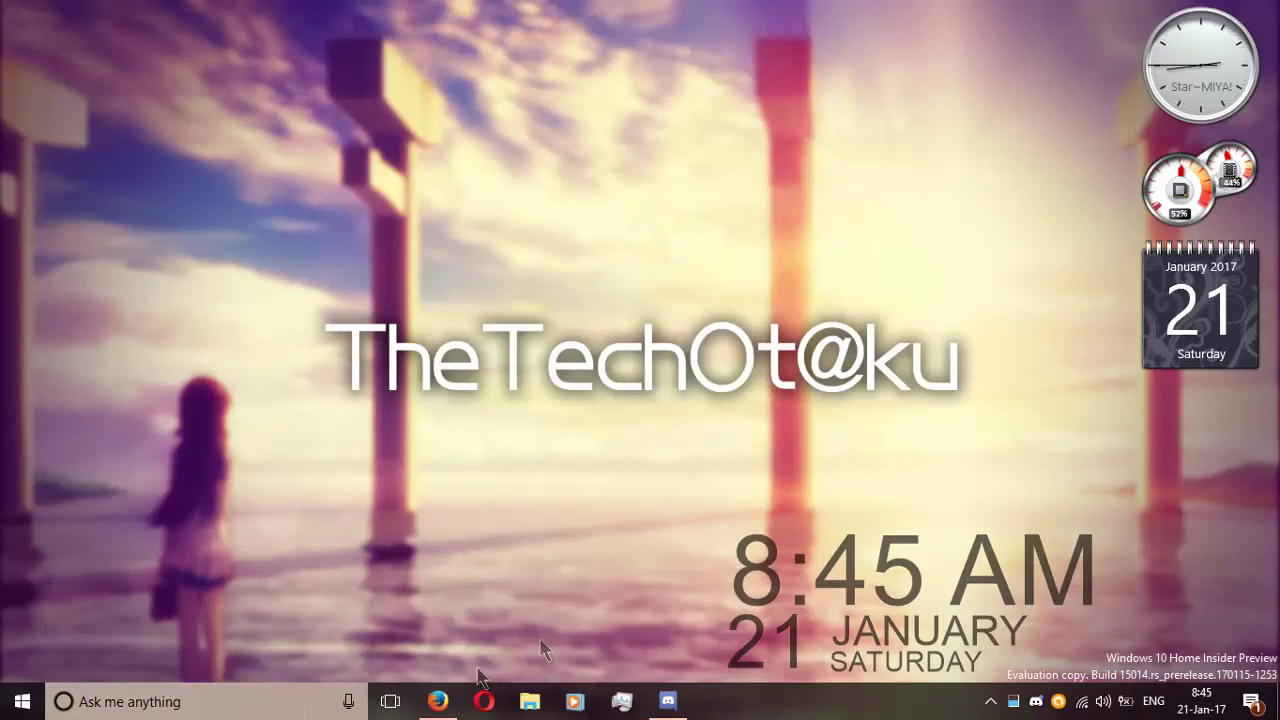